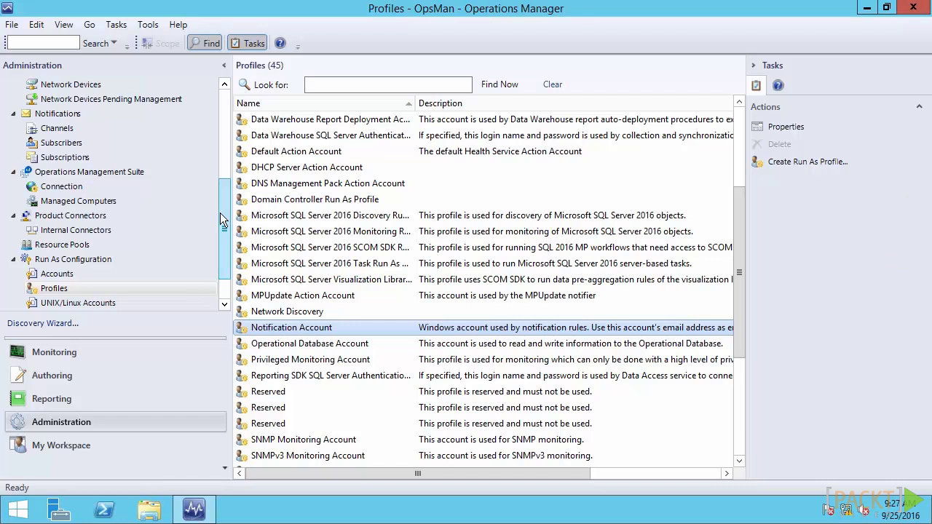
Open the Channels list under Notifications.
{"action": "left_click", "coordinate": [58, 114]}
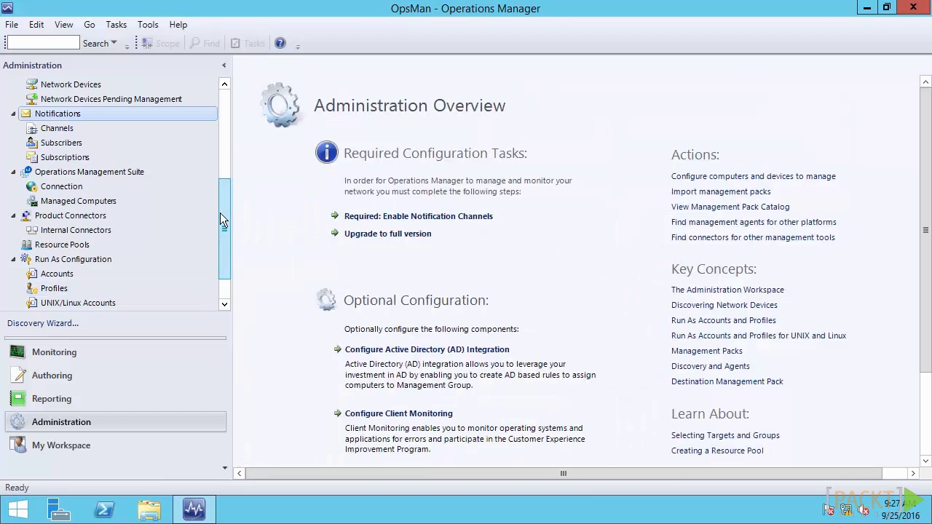
{"action": "key", "text": "Down"}
{"action": "key", "text": "shift+F10"}
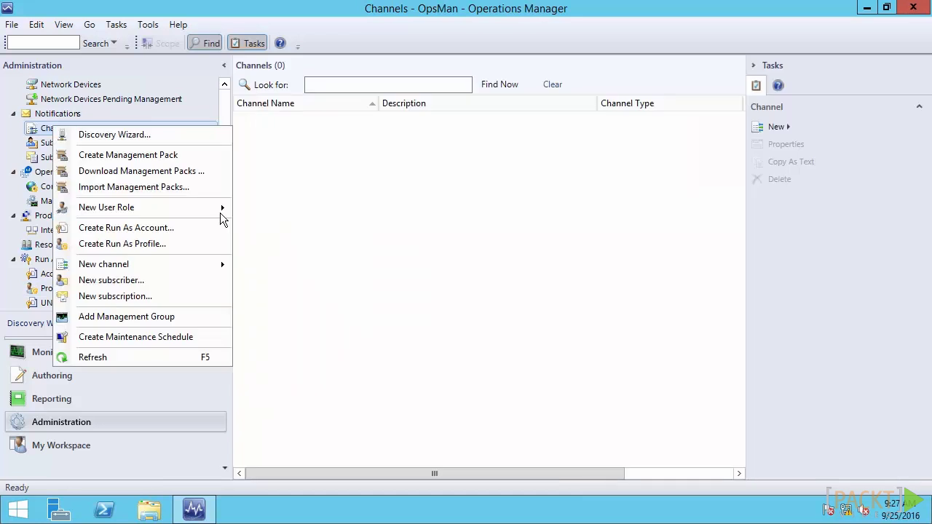
{"action": "mouse_move", "coordinate": [220, 264]}
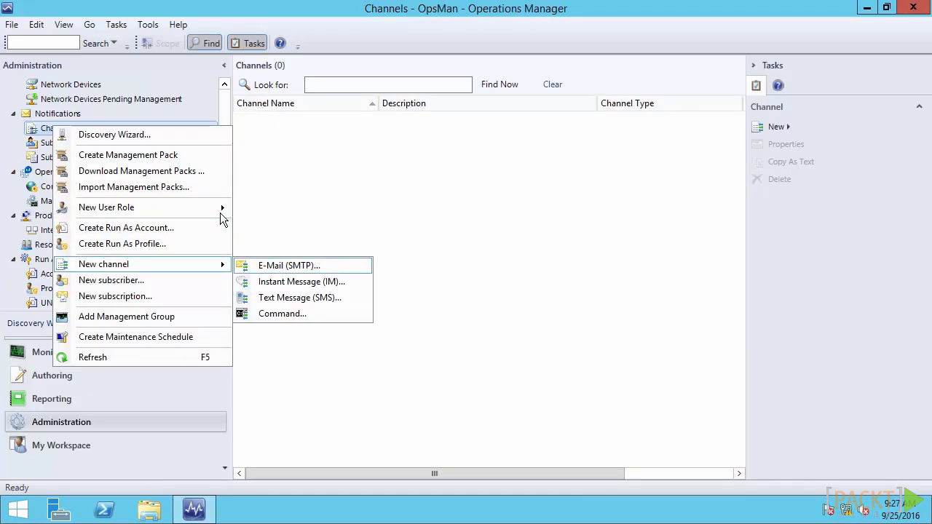
{"action": "key", "text": "Down"}
{"action": "key", "text": "Down"}
{"action": "key", "text": "Down"}
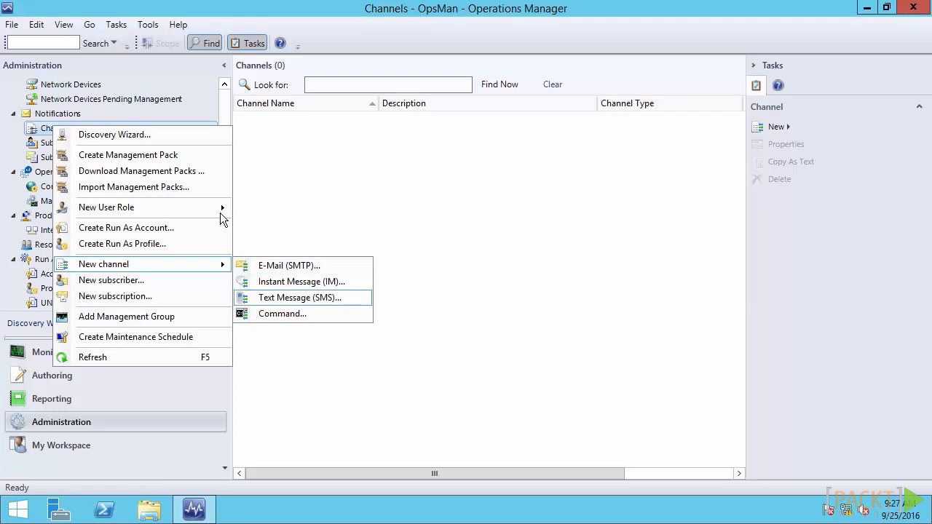
{"action": "key", "text": "Return"}
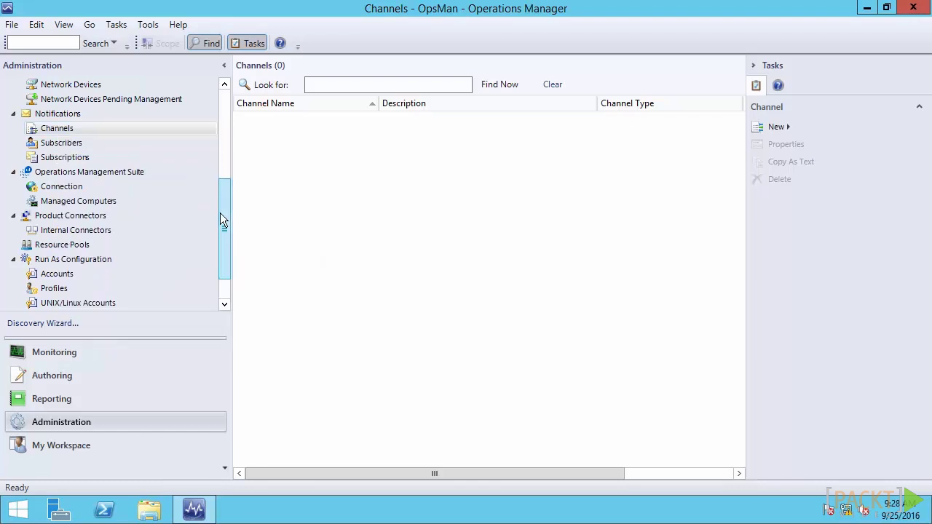
Start a new E-Mail (SMTP) notification channel named Email Channel with the description SMTP E-Mail.
{"action": "key", "text": "Return"}
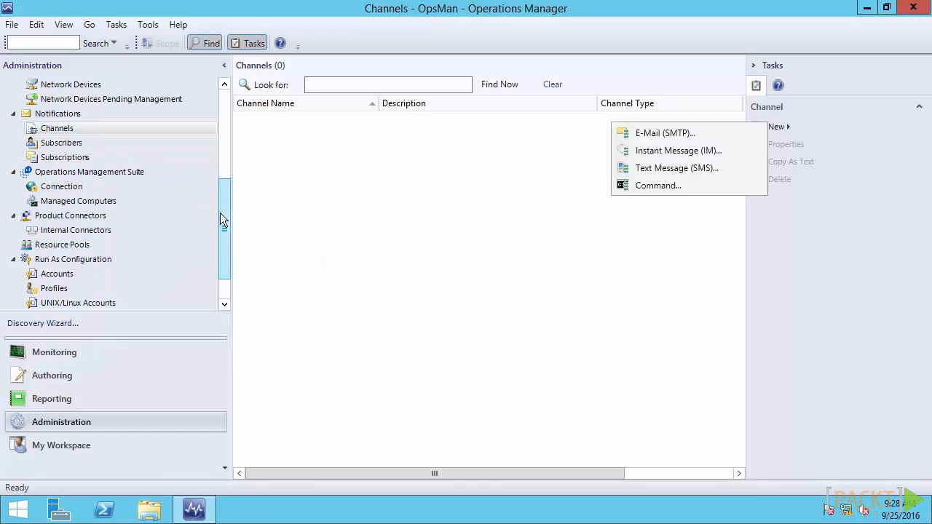
{"action": "key", "text": "Down"}
{"action": "key", "text": "Down"}
{"action": "key", "text": "Down"}
{"action": "key", "text": "Down"}
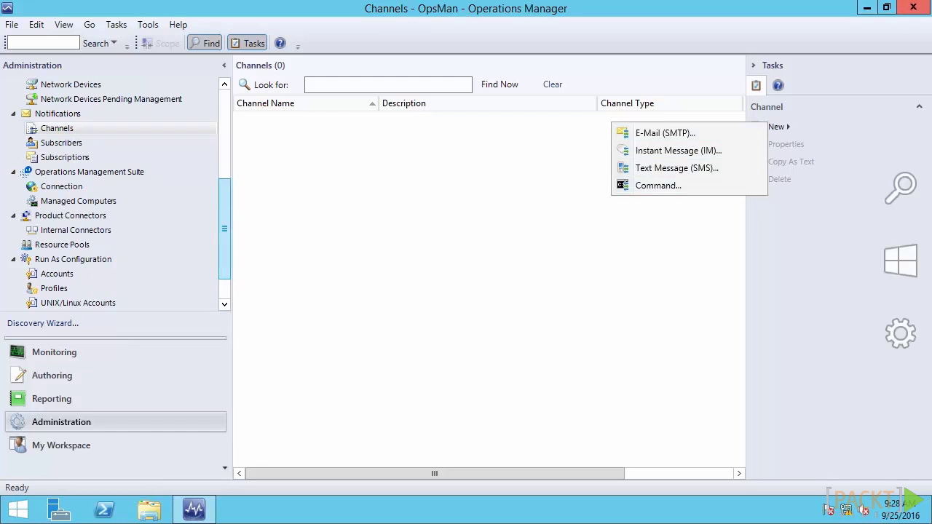
{"action": "key", "text": "Down"}
{"action": "key", "text": "Return"}
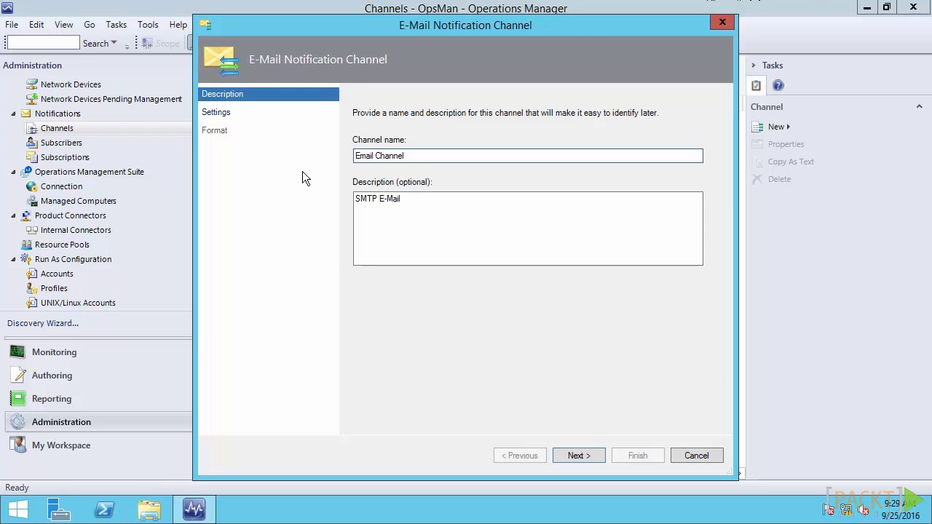
{"action": "left_click", "coordinate": [374, 156]}
Add the SMTP server mail.opsman.com on port 25 with Anonymous authentication and enter the return e-mail address, keeping the 5-minute retry interval.
{"action": "left_click", "coordinate": [579, 455]}
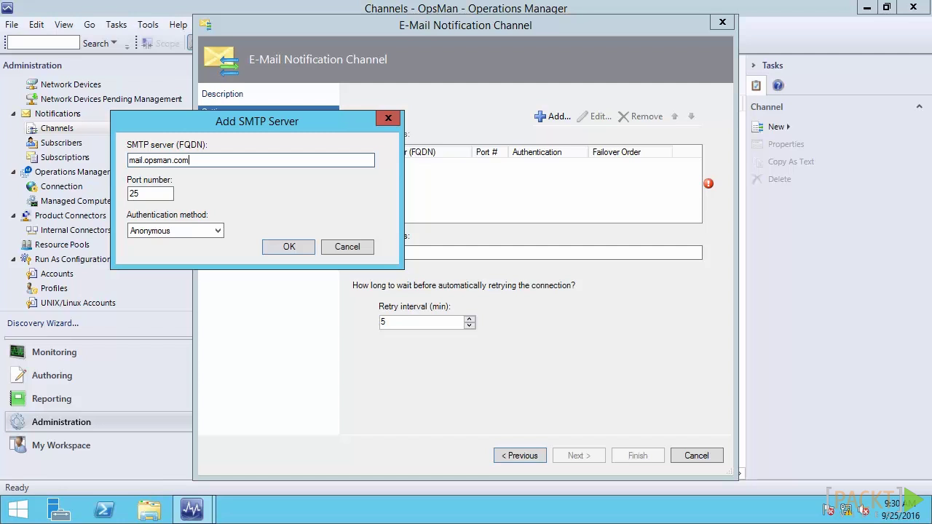
{"action": "left_click", "coordinate": [219, 231]}
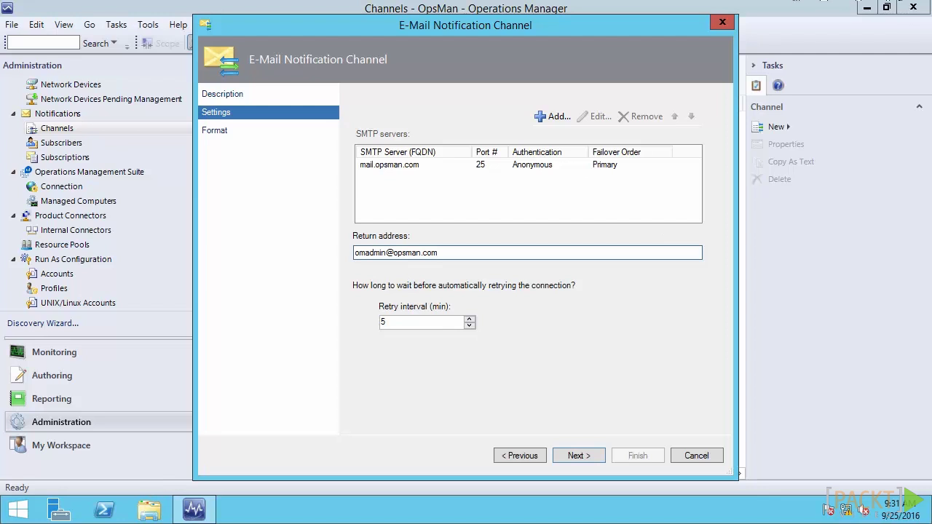
{"action": "key", "text": "Return"}
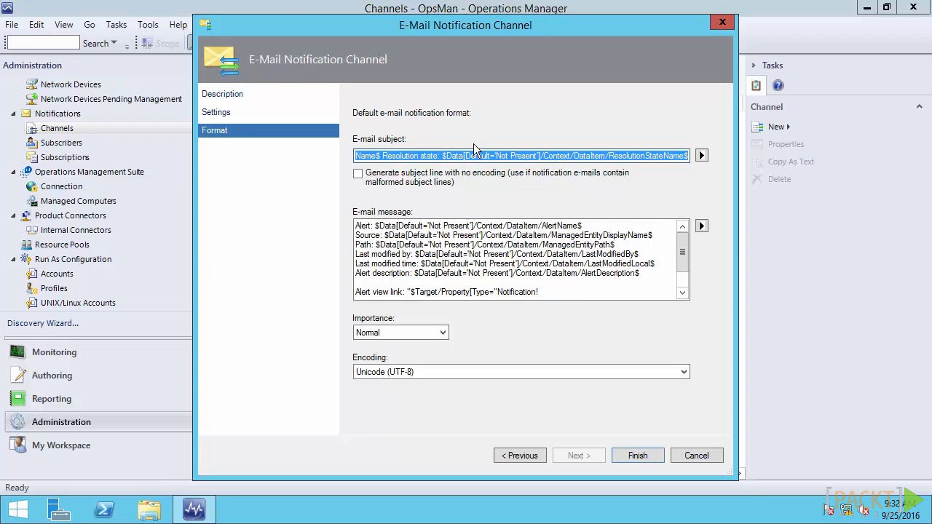
Examine the alert placeholders that can be inserted into the e-mail subject.
{"action": "left_click", "coordinate": [703, 156]}
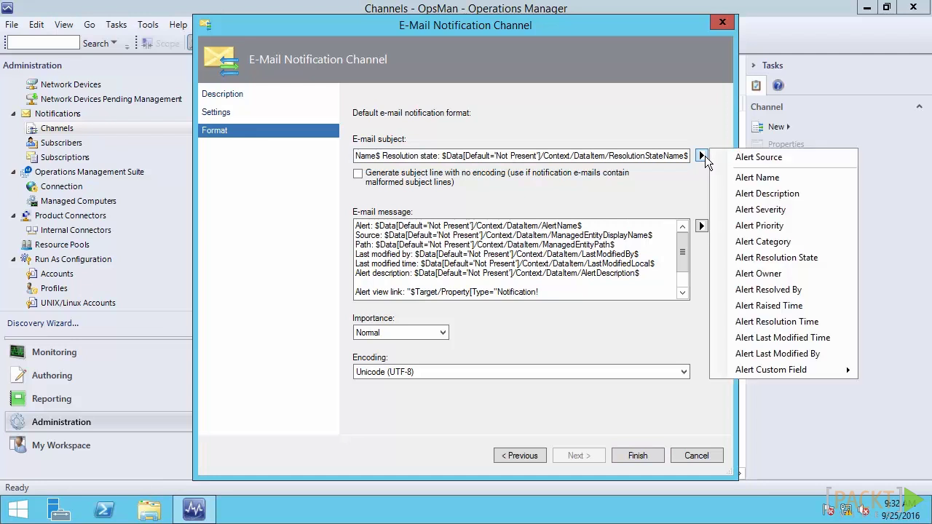
{"action": "key", "text": "Down"}
{"action": "key", "text": "Down"}
{"action": "key", "text": "Down"}
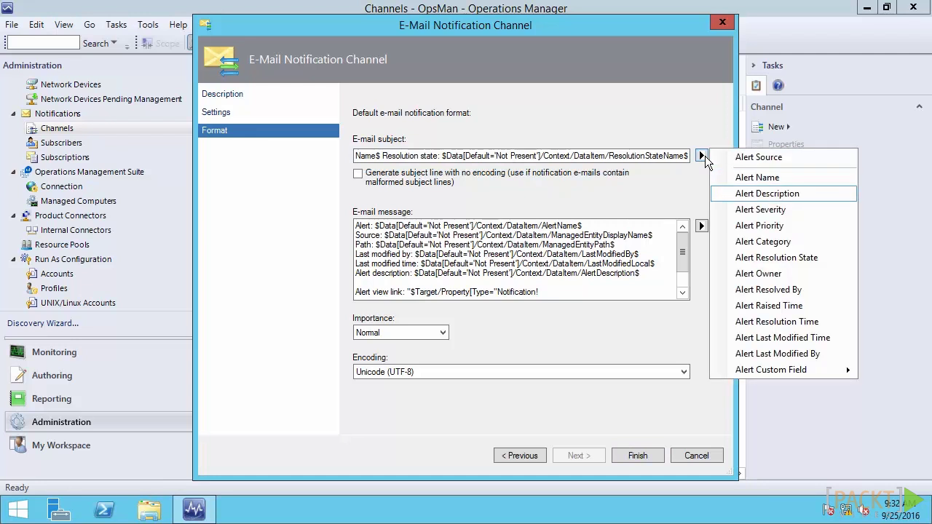
{"action": "key", "text": "Down"}
{"action": "key", "text": "Down"}
{"action": "key", "text": "Down"}
{"action": "key", "text": "Down"}
{"action": "key", "text": "Down"}
{"action": "key", "text": "Down"}
{"action": "key", "text": "Down"}
{"action": "key", "text": "Down"}
{"action": "key", "text": "Up"}
{"action": "key", "text": "Down"}
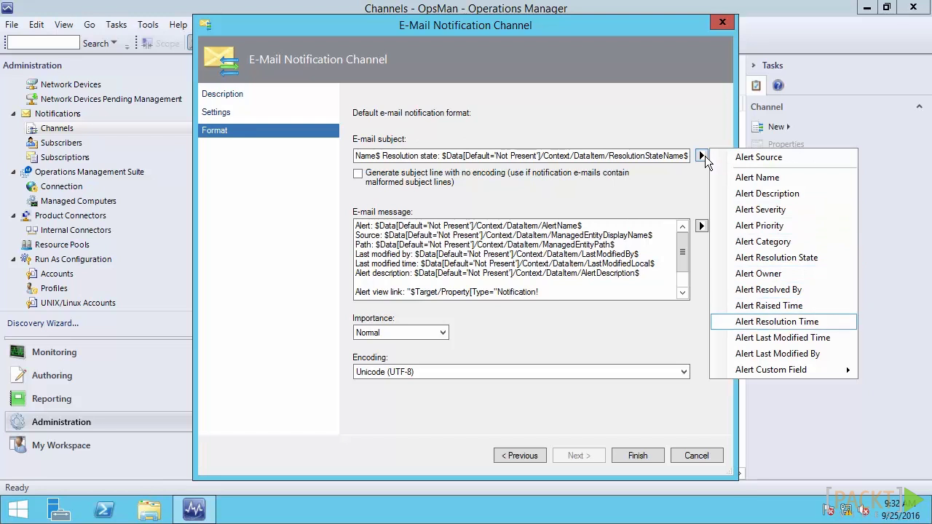
{"action": "key", "text": "Up"}
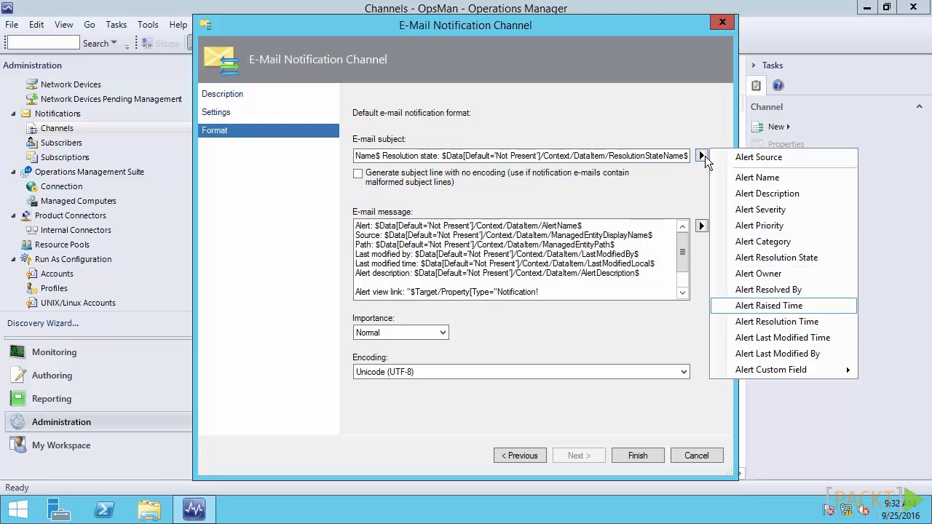
{"action": "key", "text": "Up"}
{"action": "key", "text": "Up"}
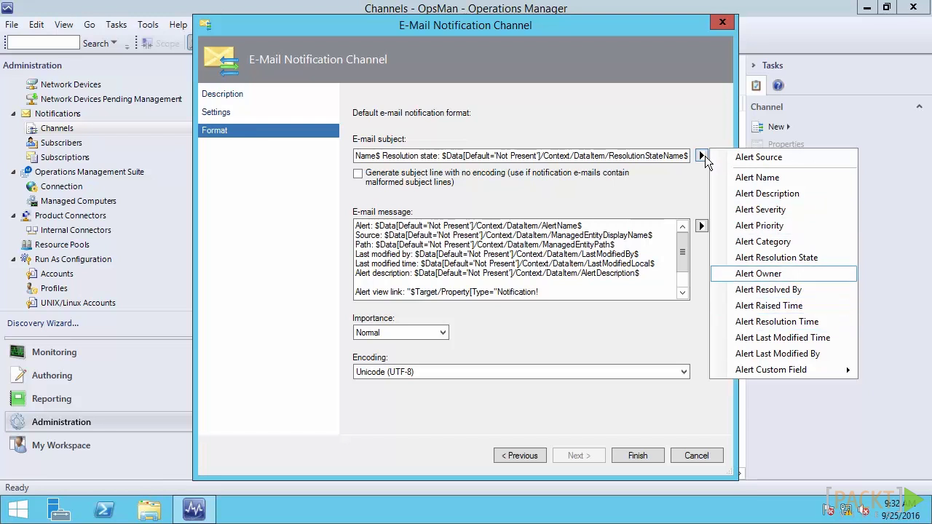
{"action": "key", "text": "Up"}
{"action": "key", "text": "Up"}
{"action": "key", "text": "Down"}
{"action": "key", "text": "Up"}
{"action": "key", "text": "Up"}
{"action": "key", "text": "Up"}
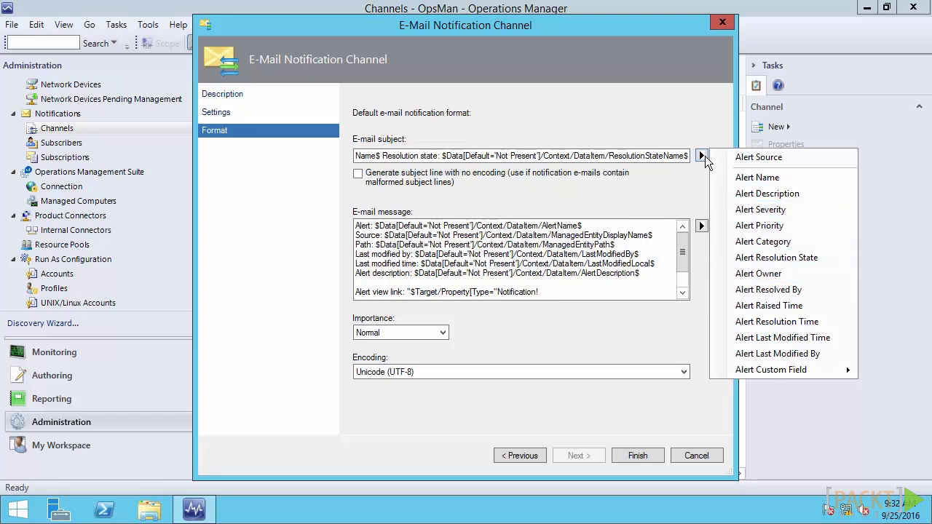
{"action": "key", "text": "Escape"}
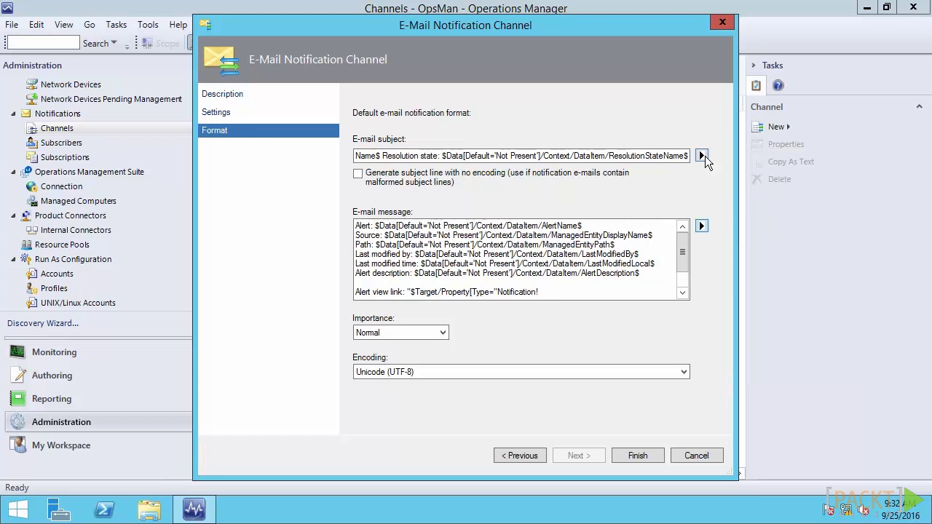
Examine the alert placeholders that can be inserted into the e-mail message body.
{"action": "key", "text": "space"}
{"action": "key", "text": "Down"}
{"action": "key", "text": "Down"}
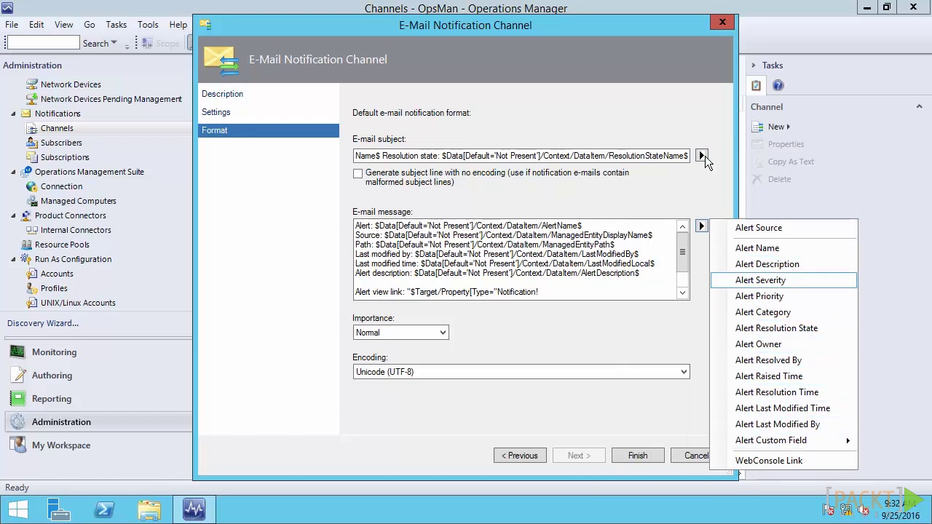
{"action": "key", "text": "Escape"}
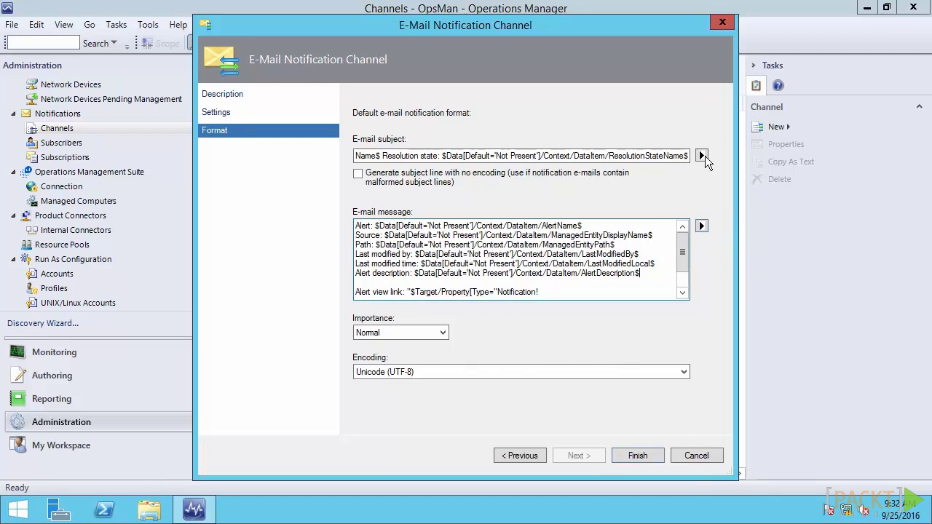
Add the line "This is a serious matter. Please contact HelpDesk ASAP!" between the alert description and the alert view link in the e-mail message.
{"action": "key", "text": "Return"}
{"action": "key", "text": "Return"}
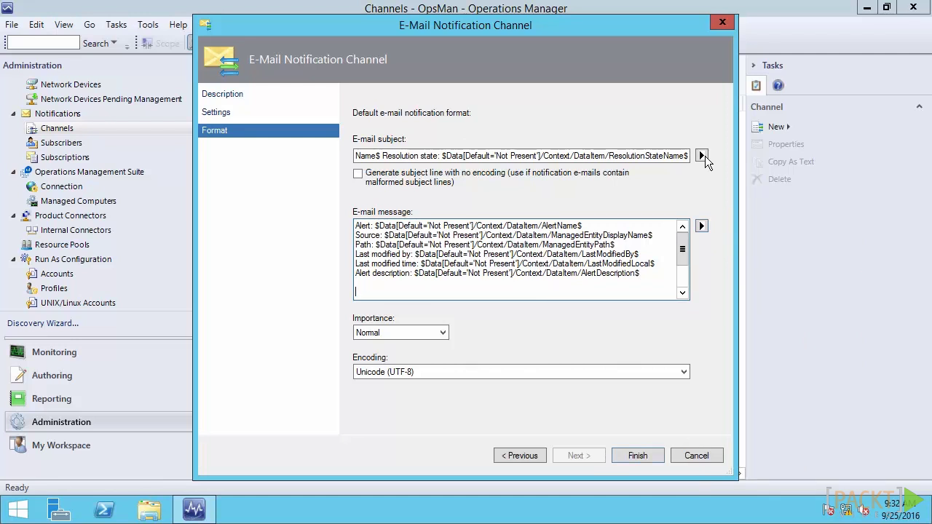
{"action": "key", "text": "Down"}
{"action": "key", "text": "Down"}
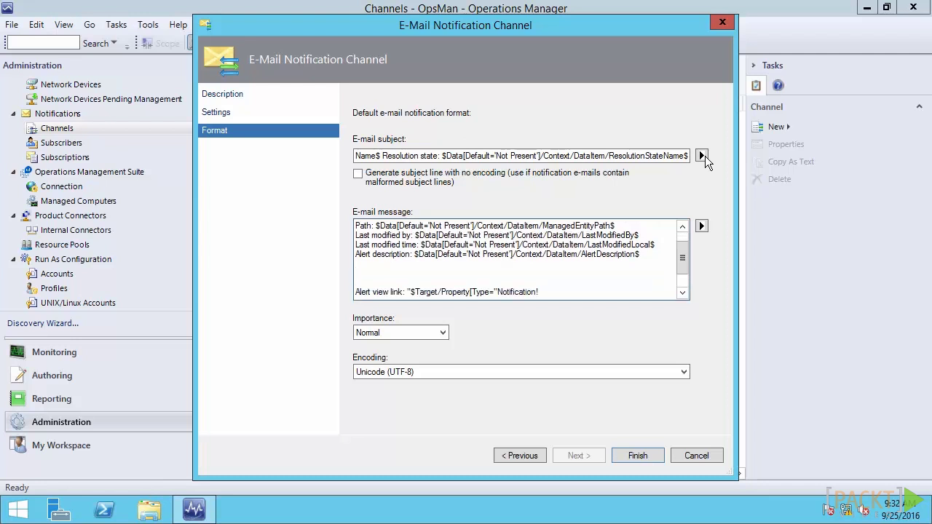
{"action": "type", "text": "This is a serious matter.  Please contact HelpDesk ASAP!"}
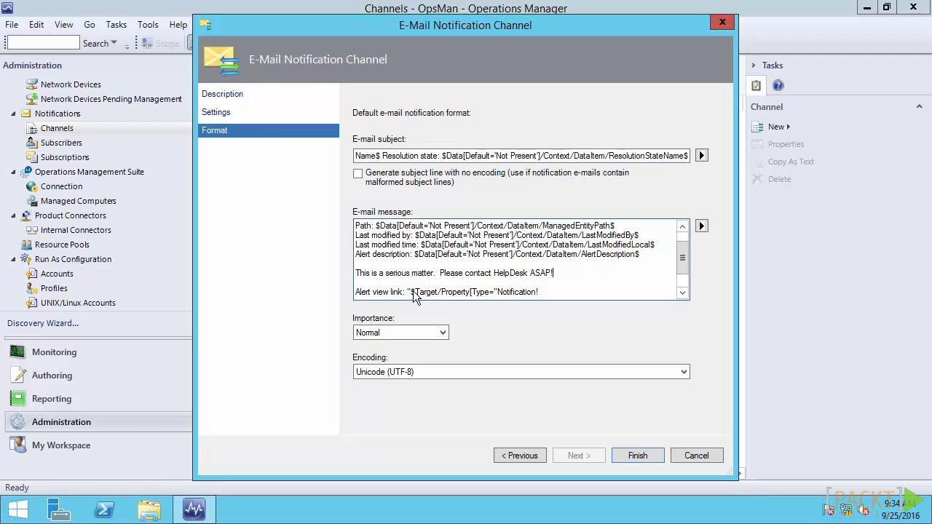
Review the importance and encoding options for the notification e-mail, keeping Normal and Unicode (UTF-8).
{"action": "left_click", "coordinate": [443, 333]}
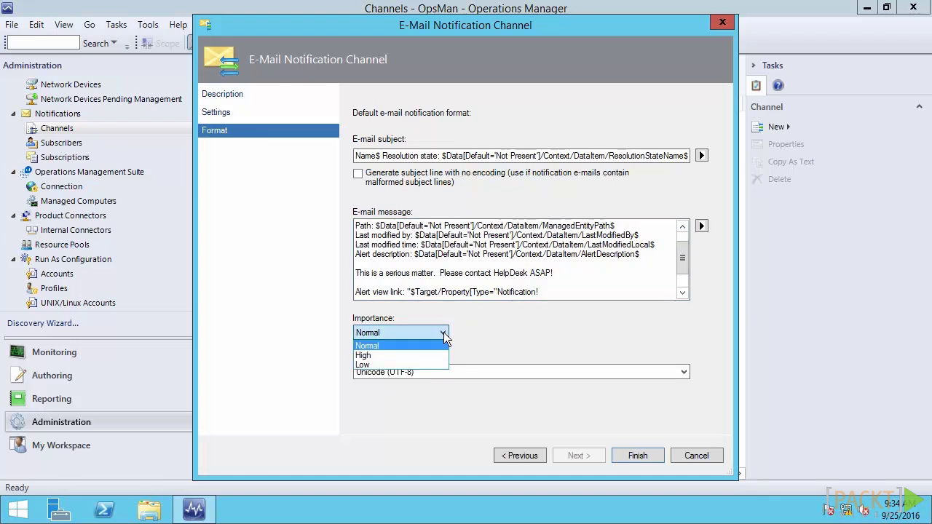
{"action": "left_click", "coordinate": [443, 332]}
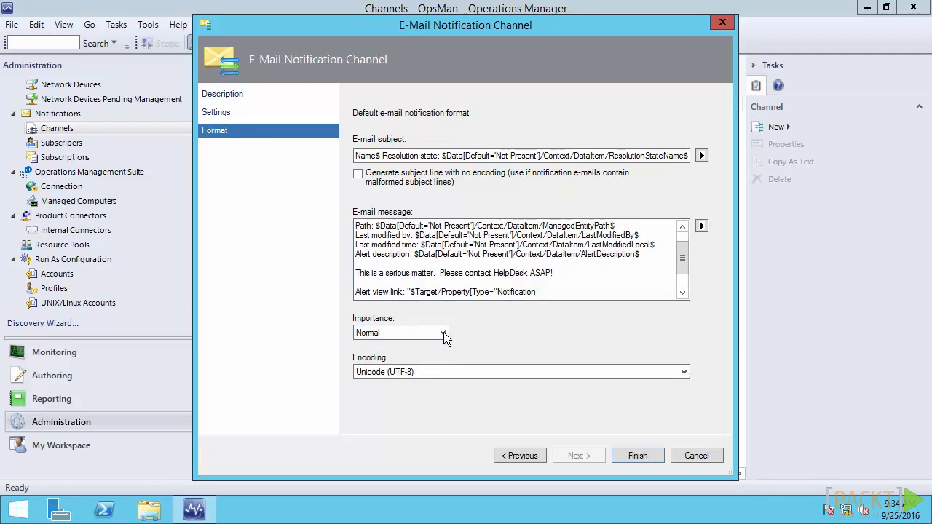
{"action": "key", "text": "Tab"}
{"action": "key", "text": "alt+Down"}
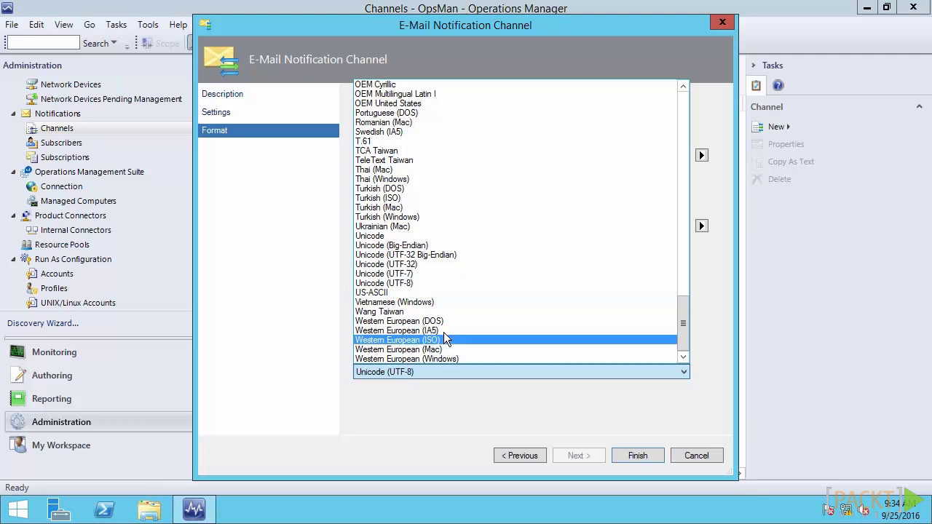
{"action": "key", "text": "Down"}
{"action": "type", "text": "tu"}
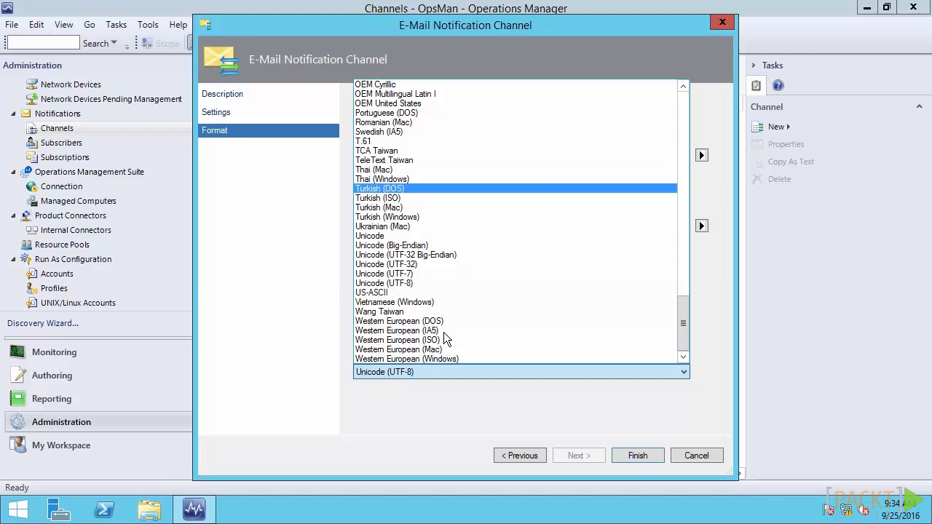
{"action": "key", "text": "Escape"}
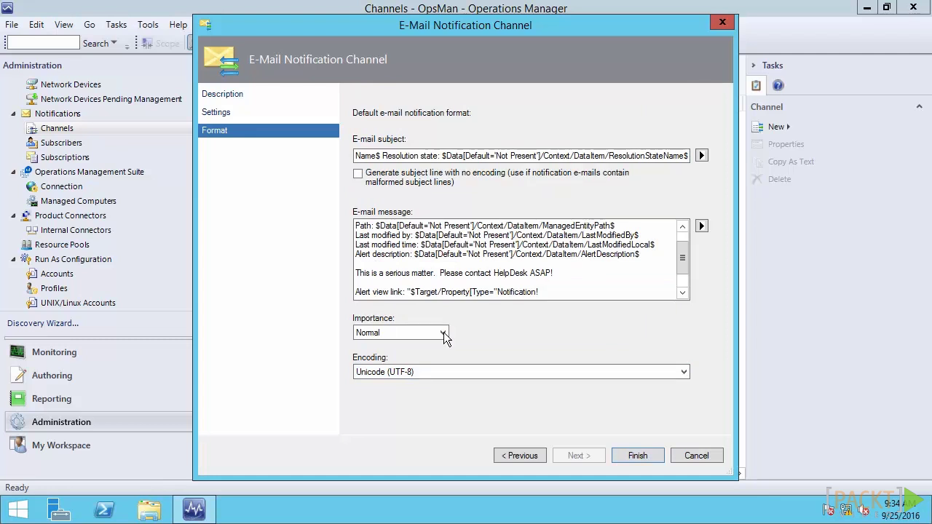
Finish and save the e-mail notification channel, closing its wizard.
{"action": "left_click", "coordinate": [637, 455]}
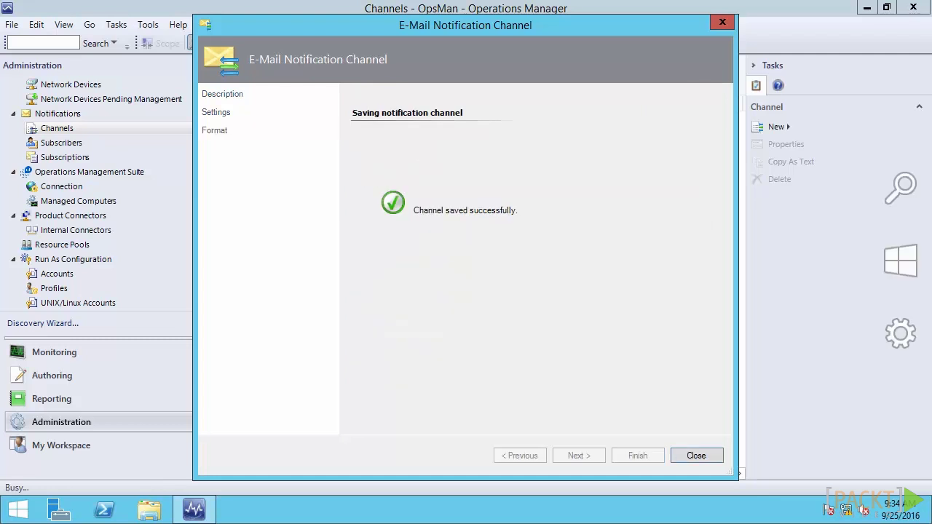
{"action": "left_click", "coordinate": [694, 456]}
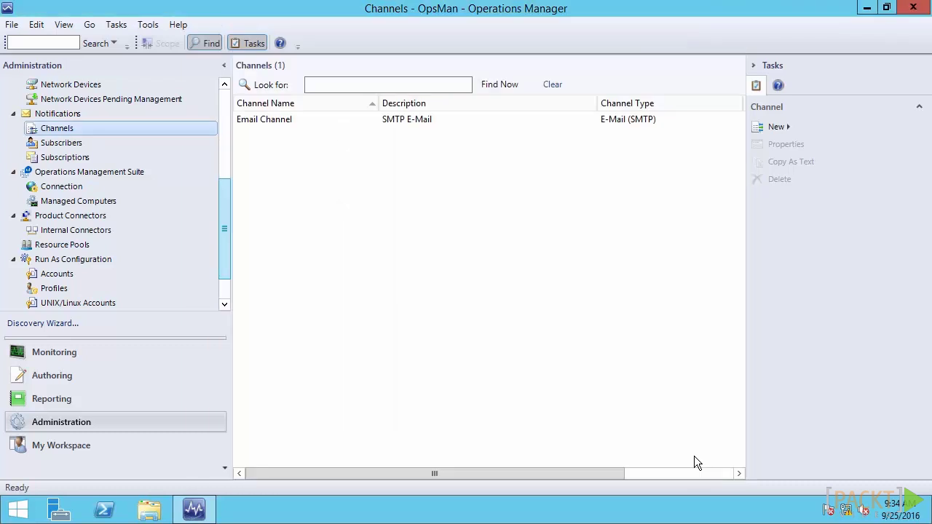
Start a new notification subscriber, keep the suggested subscriber name and continue to the notification schedule.
{"action": "right_click", "coordinate": [65, 143]}
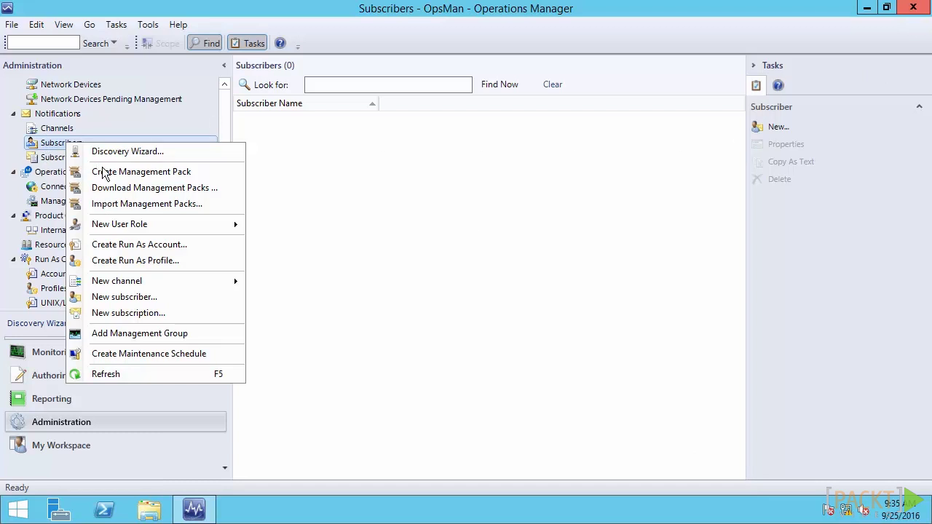
{"action": "left_click", "coordinate": [122, 298]}
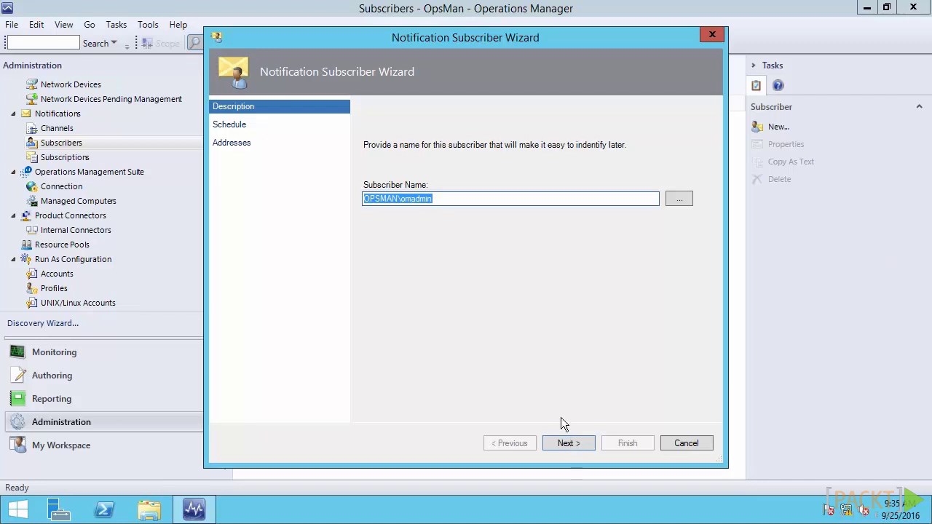
{"action": "left_click", "coordinate": [569, 443]}
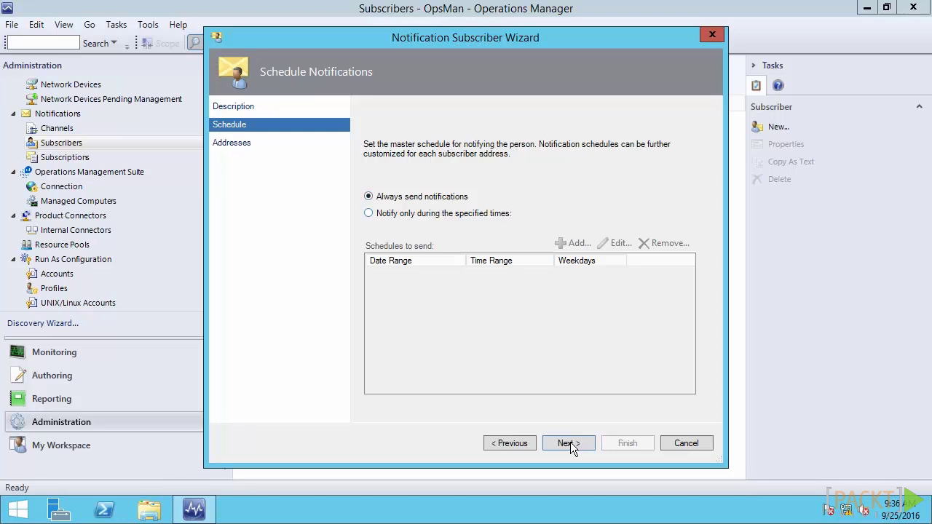
Limit the subscriber's notifications to specified times and try to add a schedule with no weekdays selected.
{"action": "key", "text": "Down"}
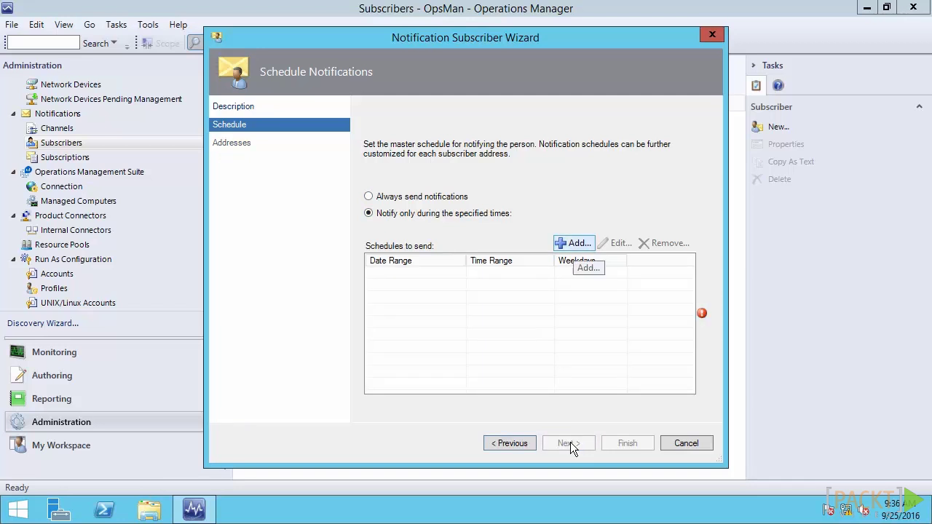
{"action": "key", "text": "Return"}
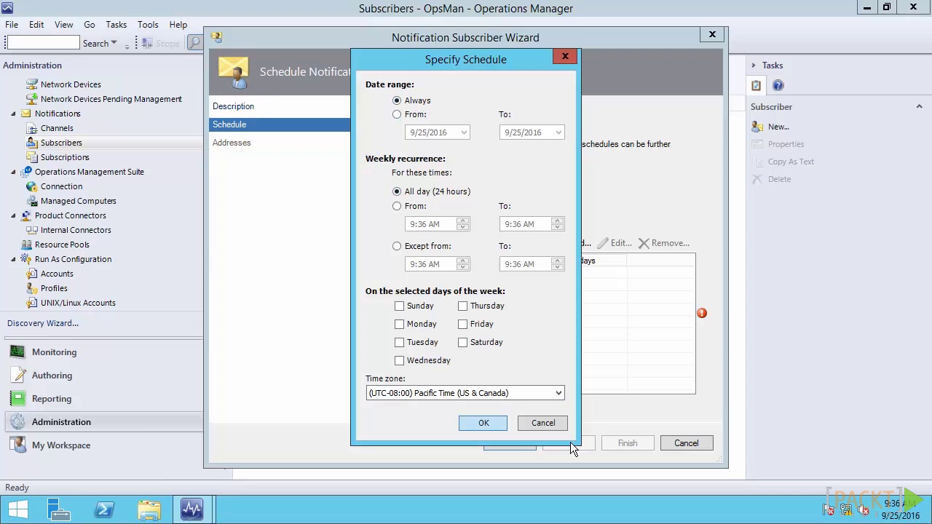
{"action": "key", "text": "Return"}
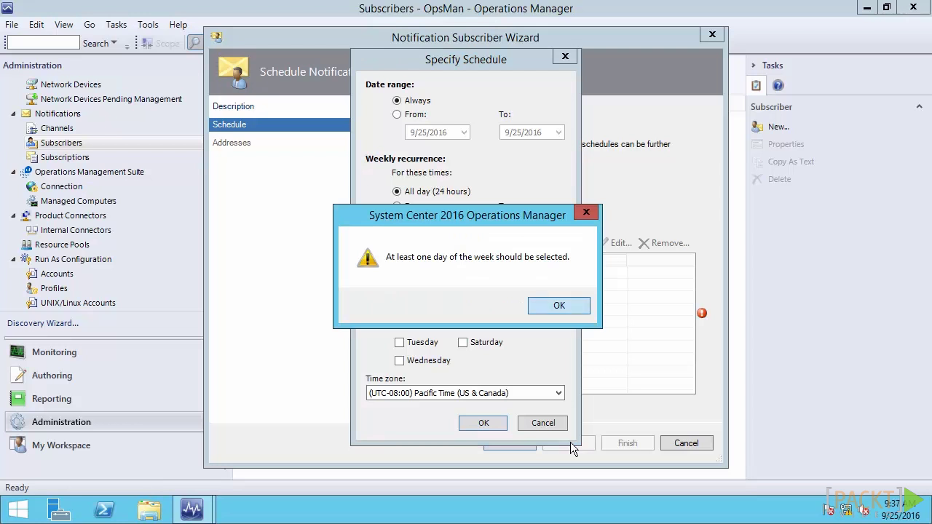
{"action": "key", "text": "Return"}
Select all seven days of the week in the schedule, keeping the Always date range and All day (24 hours).
{"action": "key", "text": "space"}
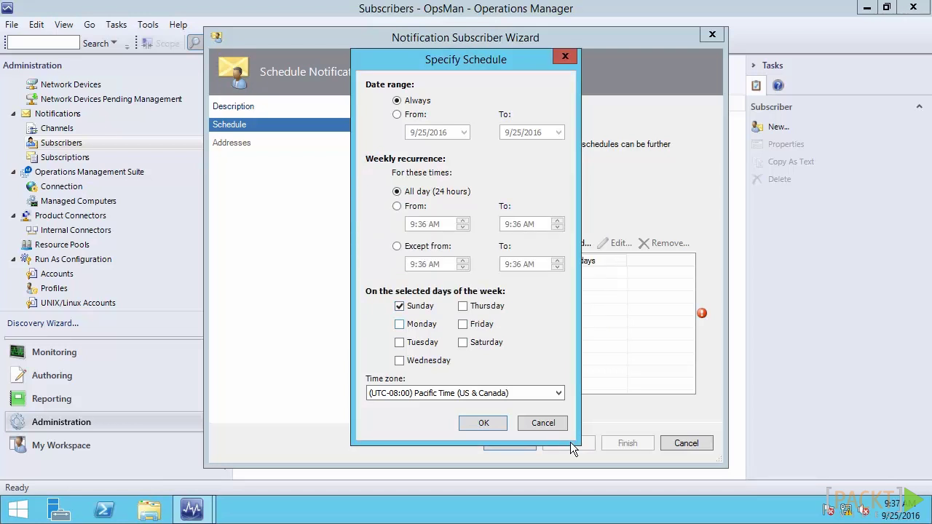
{"action": "key", "text": "Tab"}
{"action": "key", "text": "space"}
{"action": "key", "text": "Tab"}
{"action": "key", "text": "space"}
{"action": "key", "text": "Tab"}
{"action": "key", "text": "space"}
{"action": "key", "text": "Tab"}
{"action": "key", "text": "space"}
{"action": "key", "text": "Tab"}
{"action": "key", "text": "space"}
{"action": "key", "text": "Tab"}
{"action": "key", "text": "space"}
{"action": "key", "text": "Tab"}
{"action": "key", "text": "Tab"}
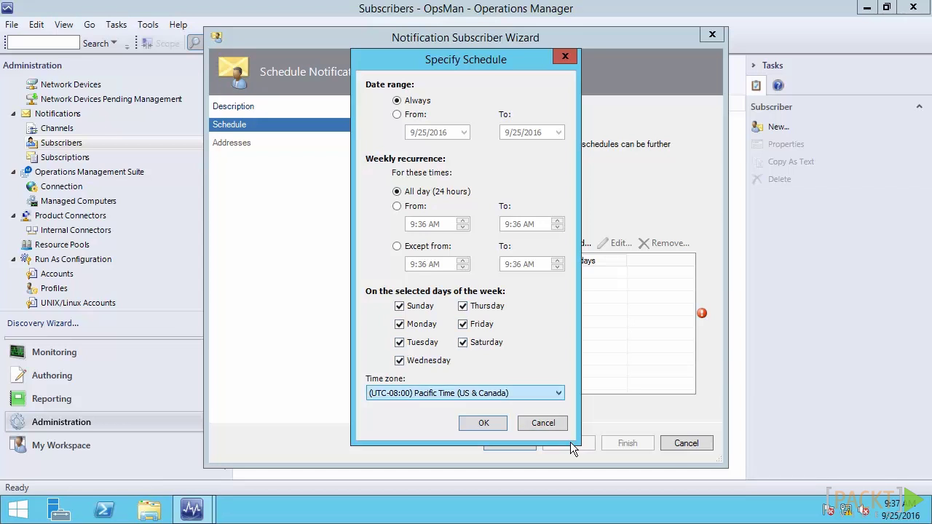
Exclude Saturday and Sunday from the schedule and save it for weekdays only.
{"action": "key", "text": "Tab"}
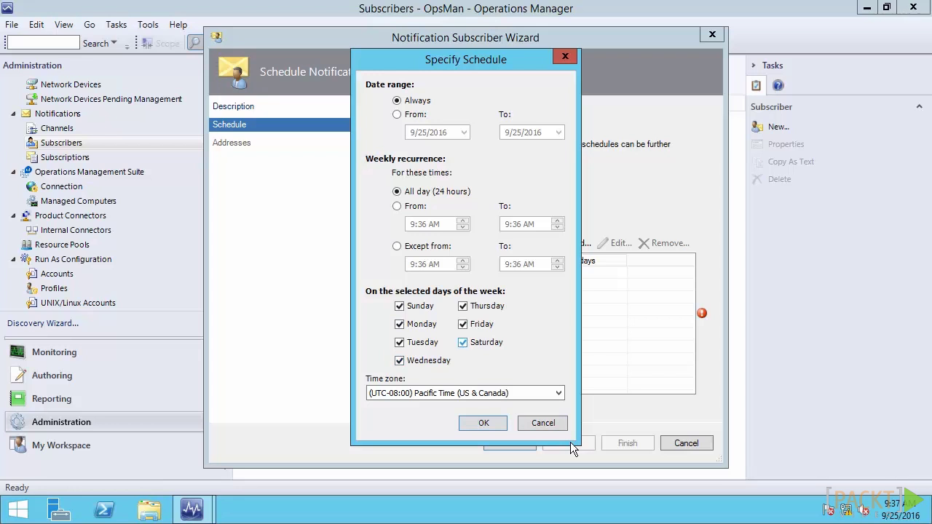
{"action": "key", "text": "space"}
{"action": "key", "text": "space"}
{"action": "key", "text": "Return"}
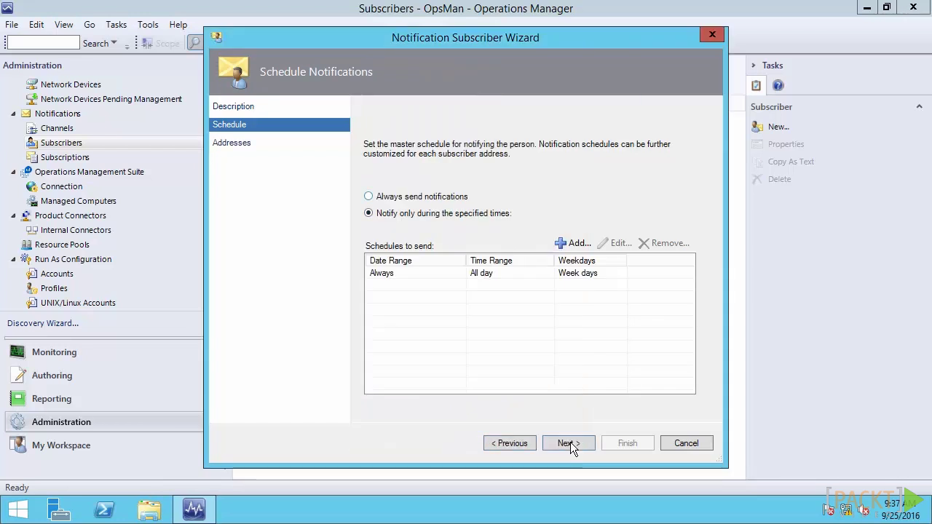
Set the subscriber's master schedule to always send notifications and continue to the subscriber addresses.
{"action": "key", "text": "Up"}
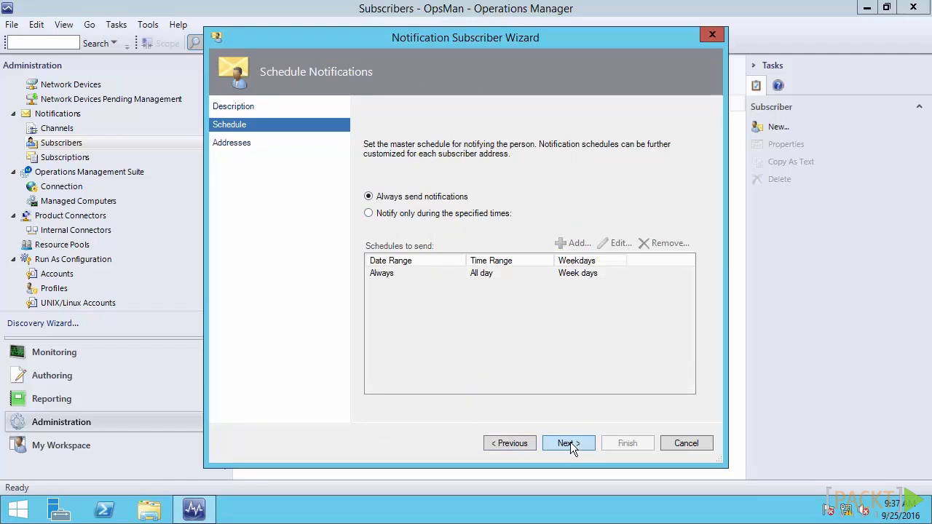
{"action": "left_click", "coordinate": [569, 444]}
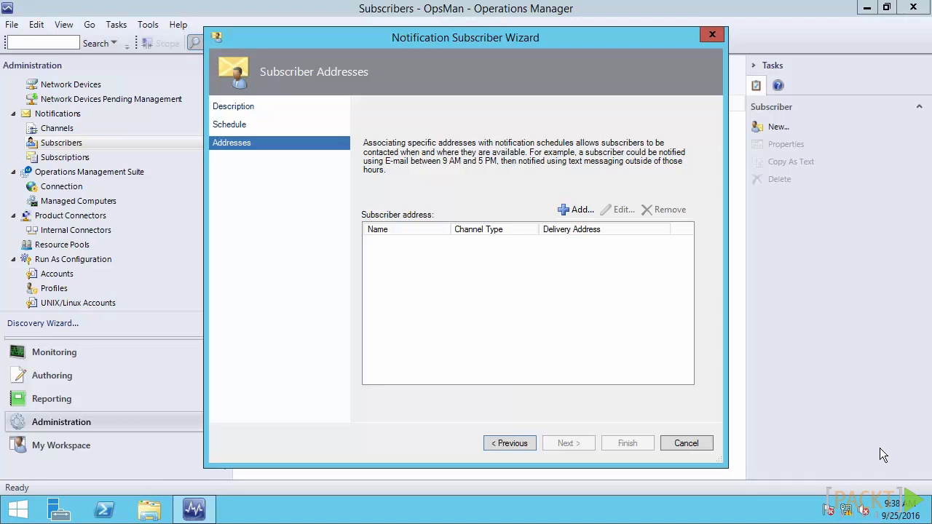
Add a subscriber address named "OpsMan Admin" with channel type E-Mail (SMTP) and enter the administrator's e-mail as delivery address.
{"action": "left_click", "coordinate": [582, 211]}
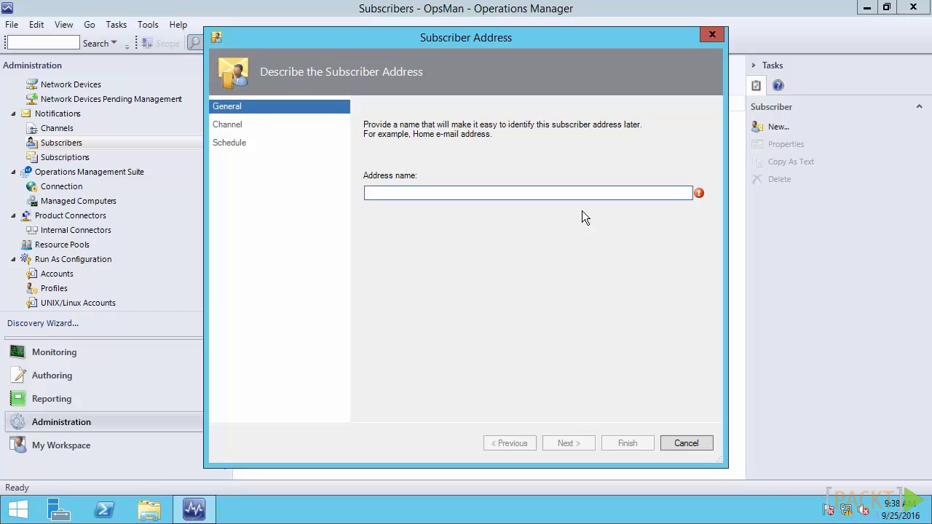
{"action": "type", "text": "OpsMan Admin"}
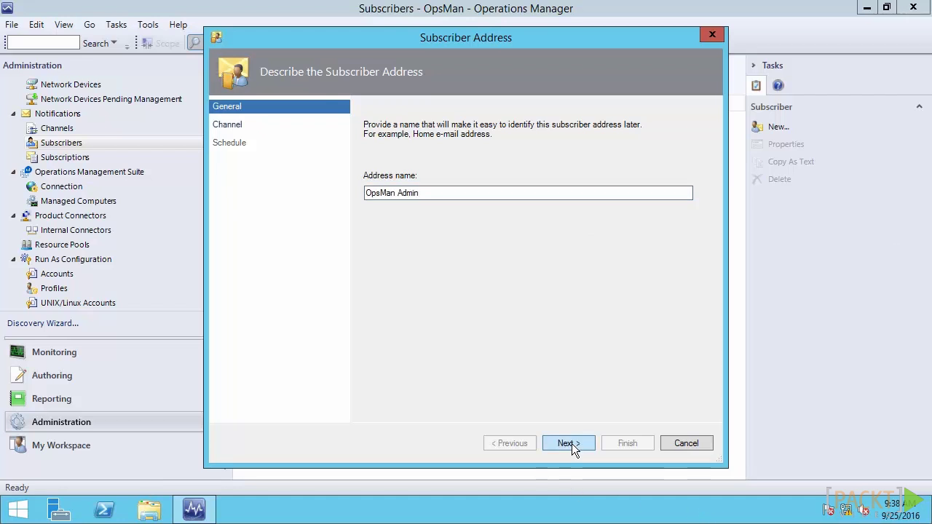
{"action": "left_click", "coordinate": [568, 443]}
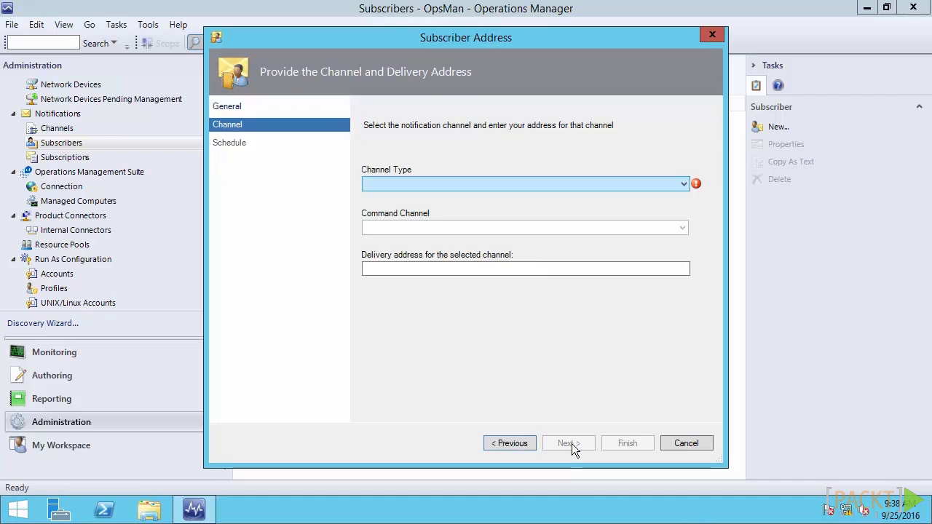
{"action": "key", "text": "alt+Down"}
{"action": "key", "text": "Down"}
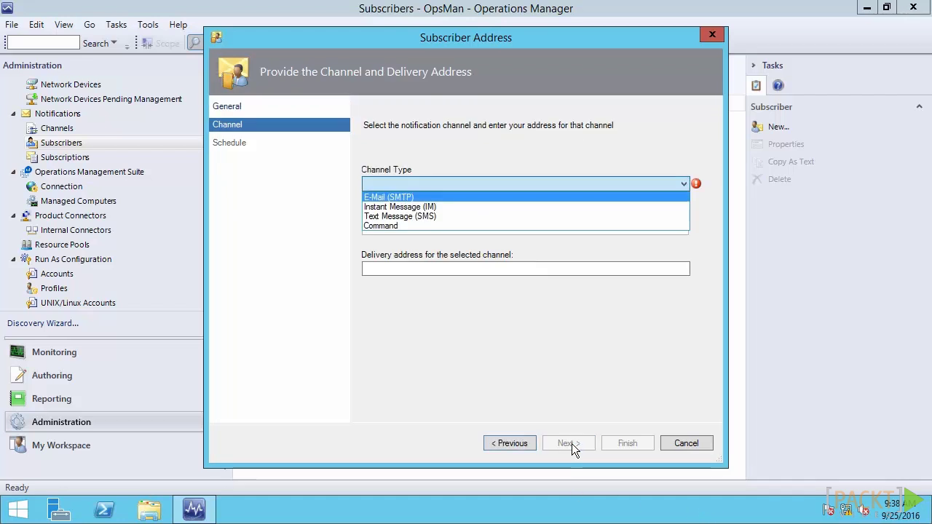
{"action": "key", "text": "Return"}
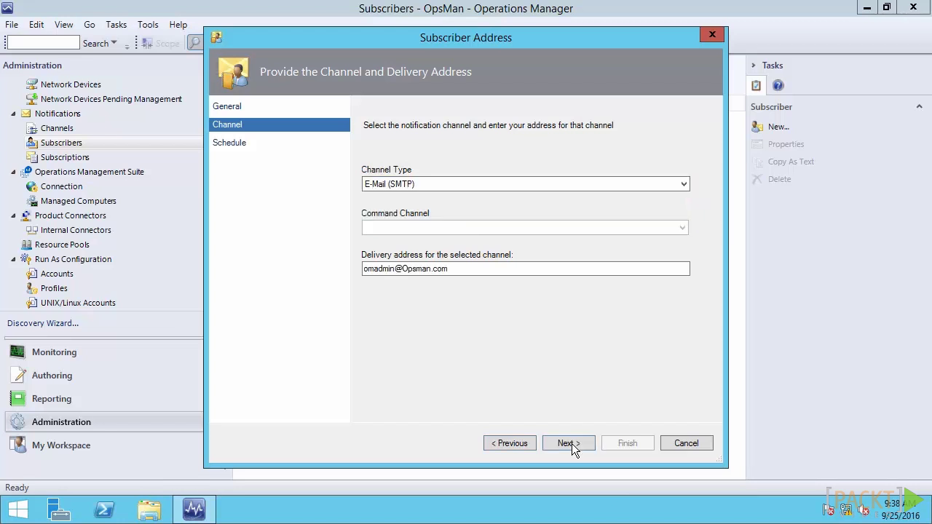
Review the available channel types for the subscriber address, keeping E-Mail (SMTP).
{"action": "key", "text": "alt+Down"}
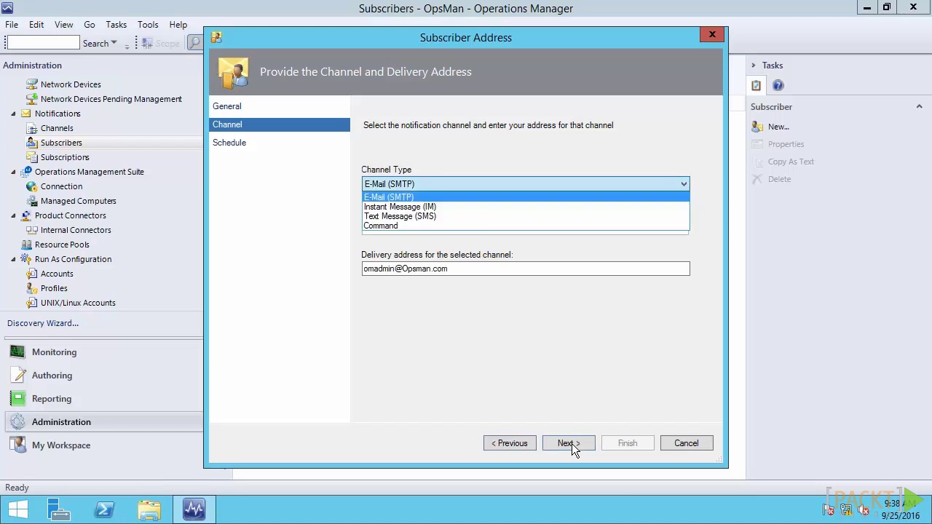
{"action": "key", "text": "Down"}
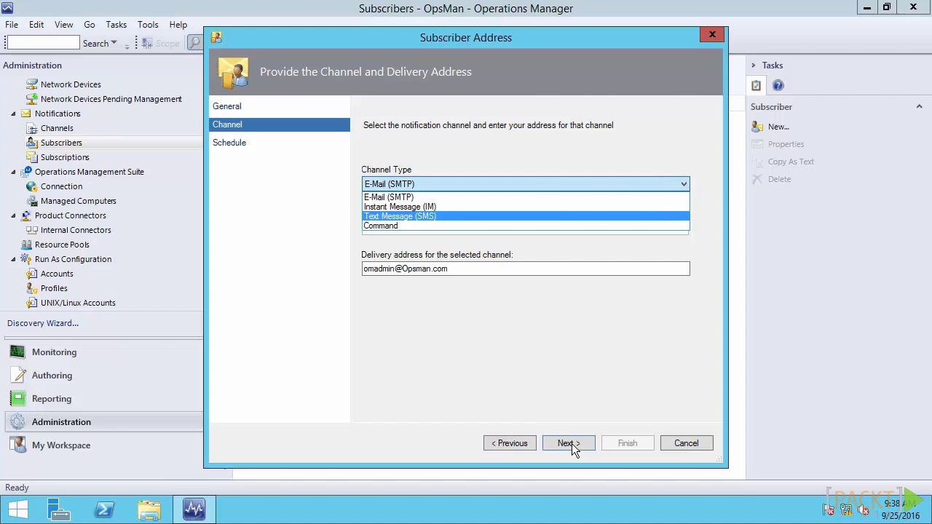
{"action": "key", "text": "Down"}
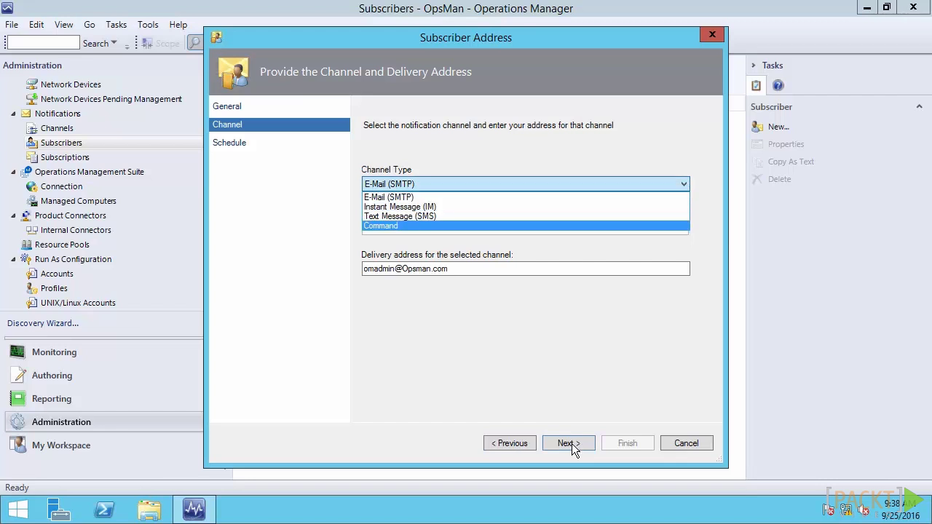
{"action": "key", "text": "Escape"}
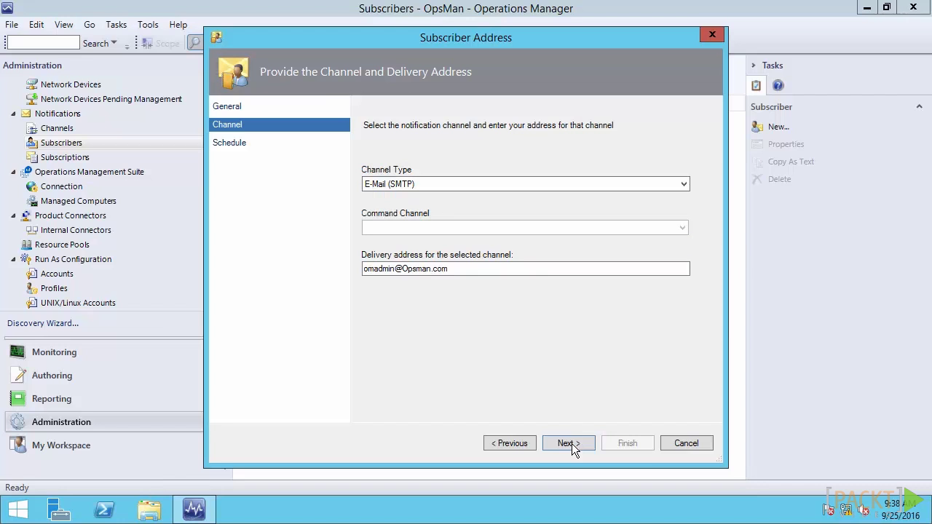
Try the Command channel type for the subscriber address and check which command channels are offered.
{"action": "key", "text": "alt+Down"}
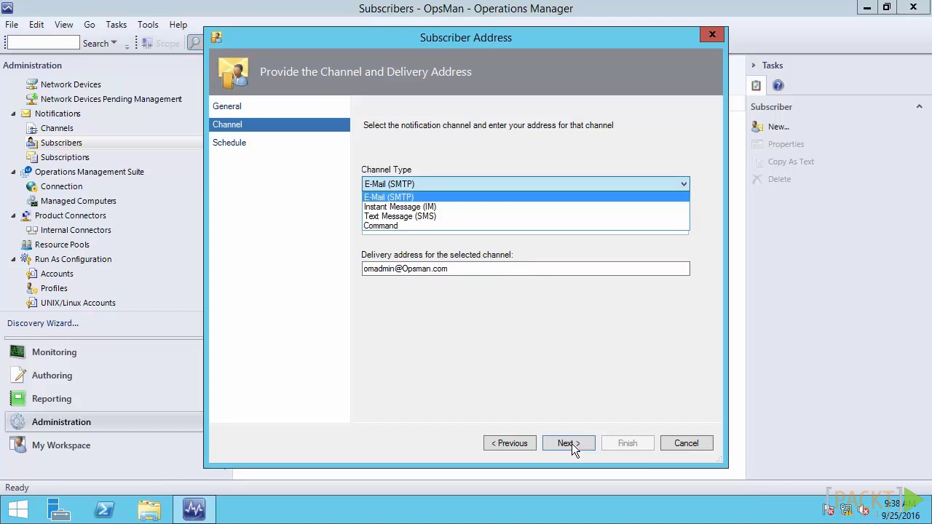
{"action": "key", "text": "Down"}
{"action": "key", "text": "Down"}
{"action": "key", "text": "Down"}
{"action": "key", "text": "Return"}
{"action": "key", "text": "Tab"}
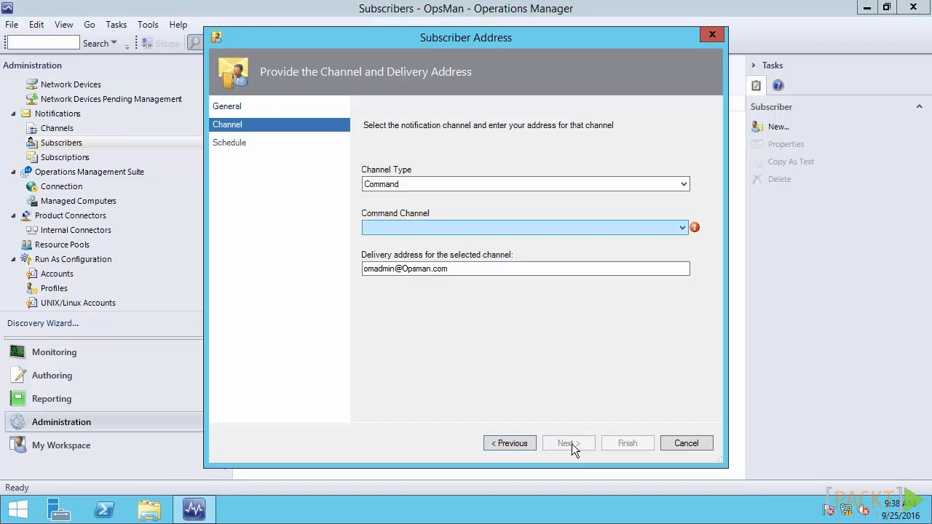
{"action": "key", "text": "alt+Down"}
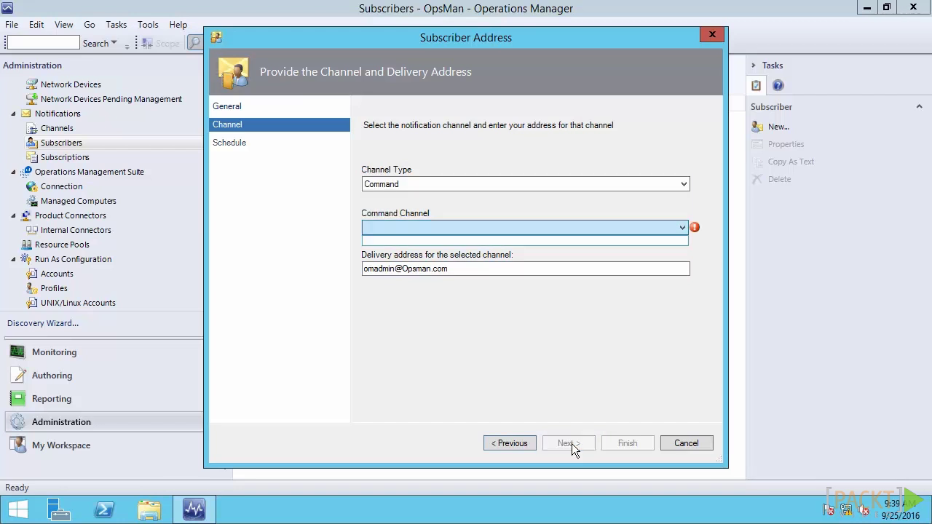
Set the subscriber address's channel type back to E-Mail (SMTP).
{"action": "key", "text": "shift+Tab"}
{"action": "key", "text": "alt+Down"}
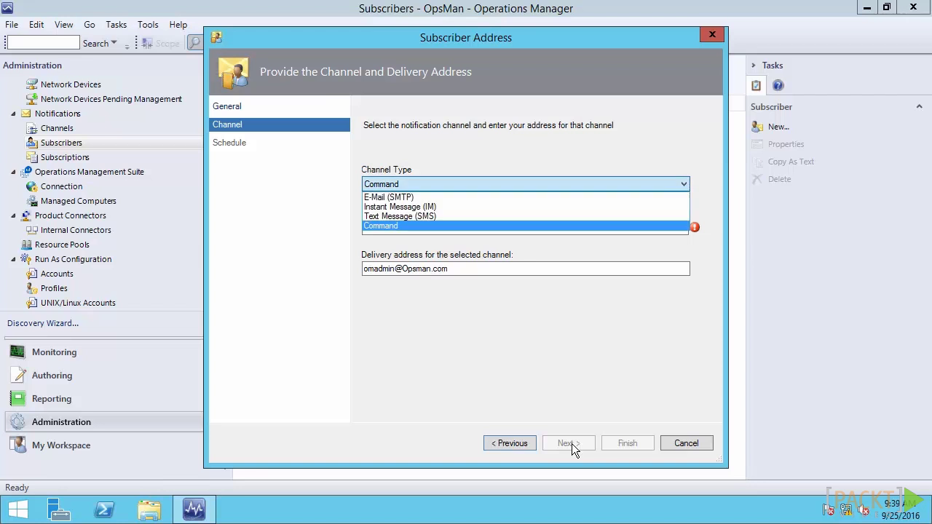
{"action": "key", "text": "Up"}
{"action": "key", "text": "Up"}
{"action": "key", "text": "Up"}
{"action": "key", "text": "Return"}
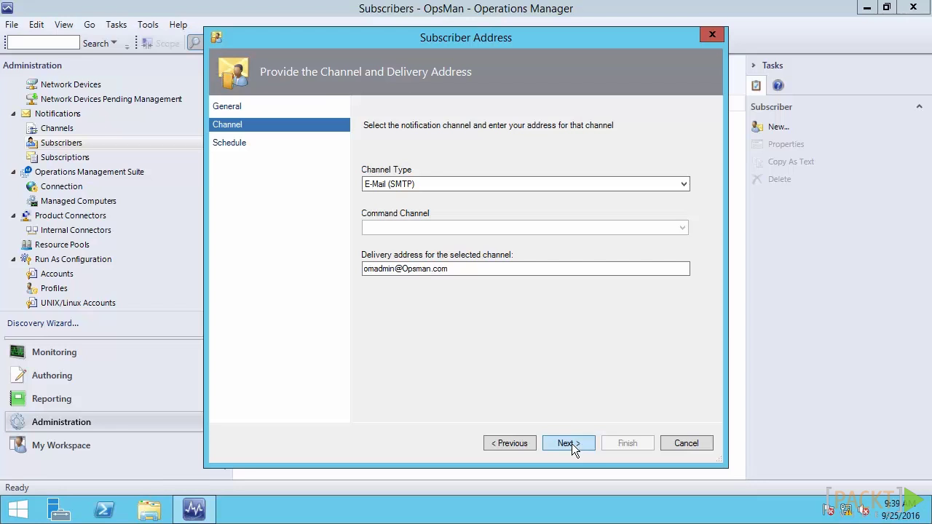
Keep the address schedule at always sending notifications, then finish the address and save the subscriber.
{"action": "left_click", "coordinate": [568, 444]}
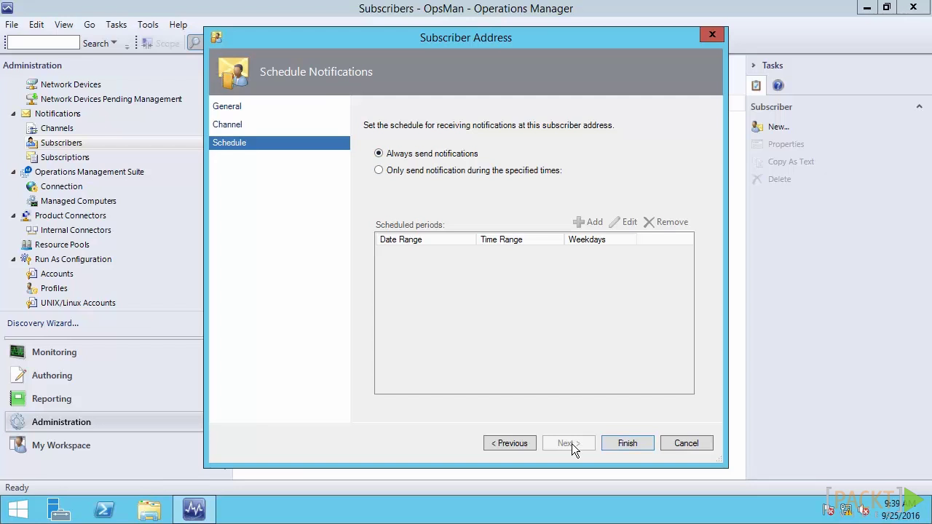
{"action": "key", "text": "Return"}
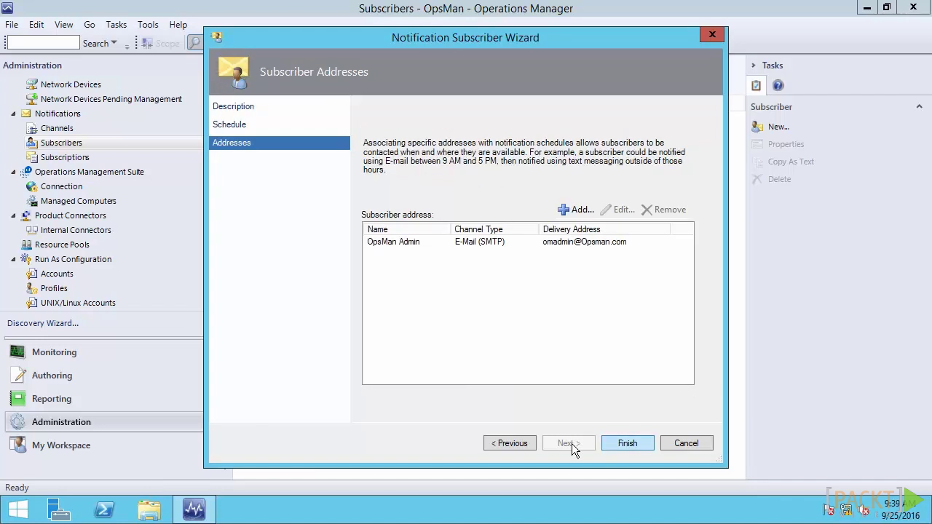
{"action": "key", "text": "Return"}
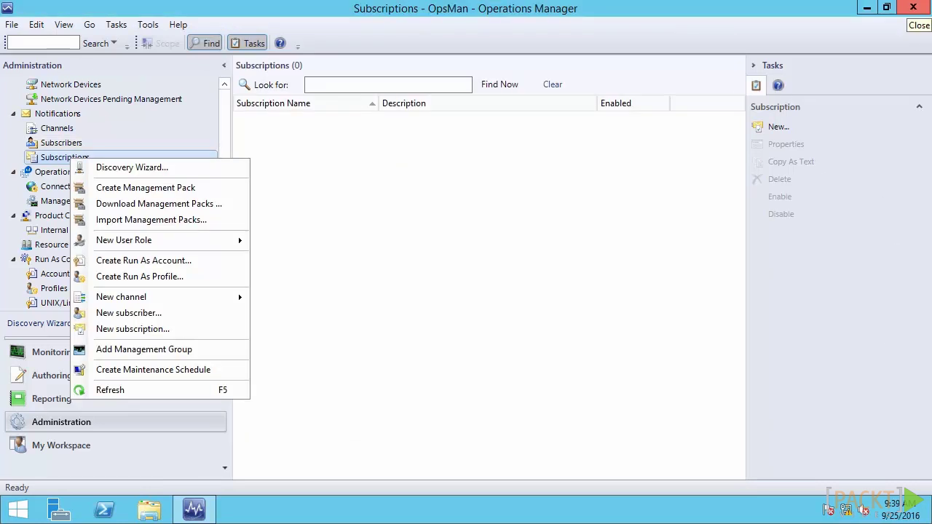
Start a subscription named "New Critical Alerts Notification" with description "Notification of New Critical Alerts" and continue to its criteria.
{"action": "left_click", "coordinate": [135, 331]}
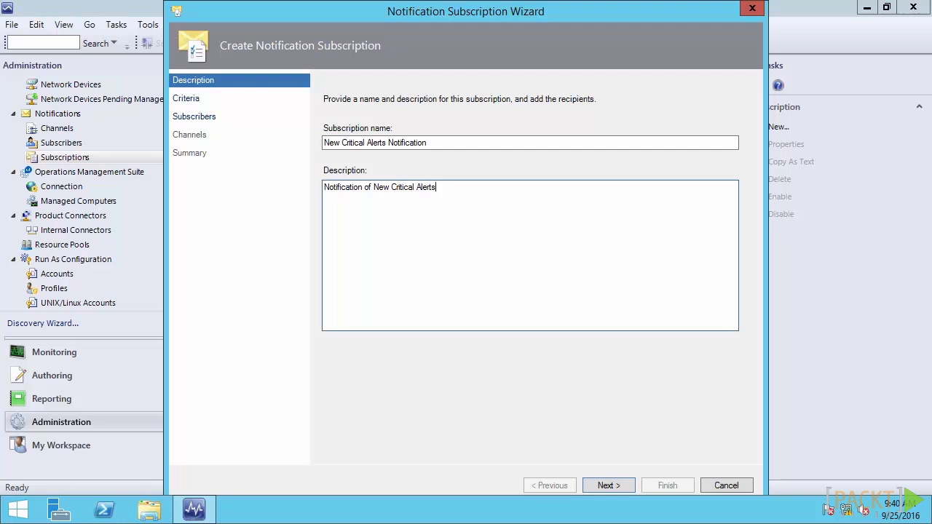
{"action": "left_click", "coordinate": [615, 490]}
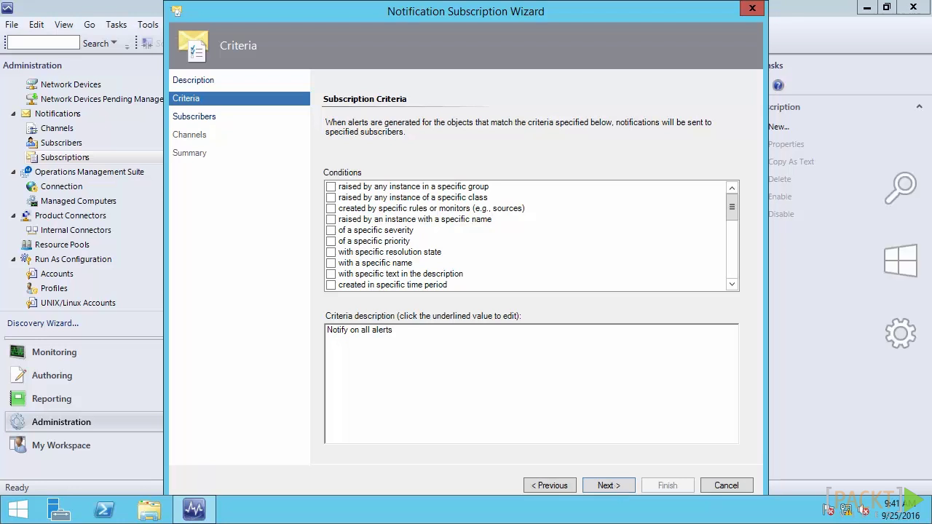
Enable the subscription conditions for a specific resolution state and a specific severity.
{"action": "left_click", "coordinate": [331, 252]}
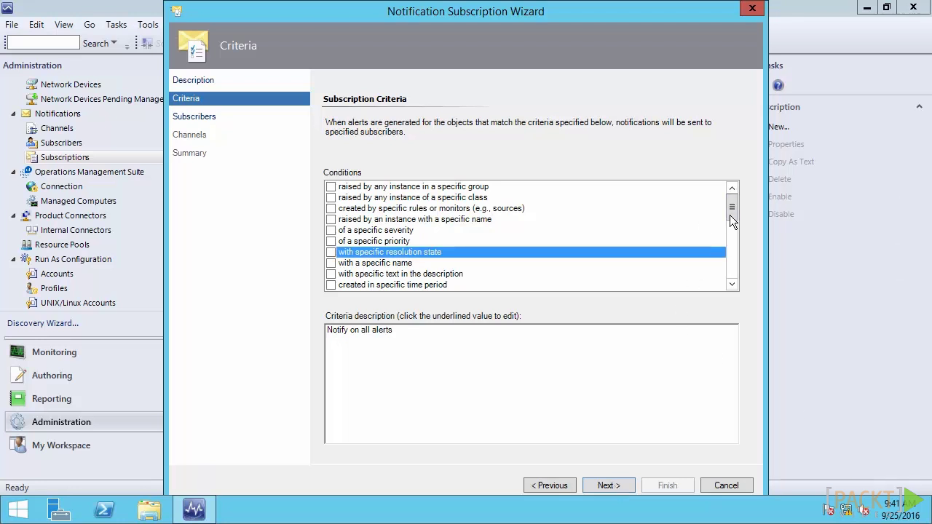
{"action": "scroll", "coordinate": [732, 220], "scroll_direction": "down", "scroll_amount": 2}
{"action": "scroll", "coordinate": [731, 221], "scroll_direction": "down", "scroll_amount": 2}
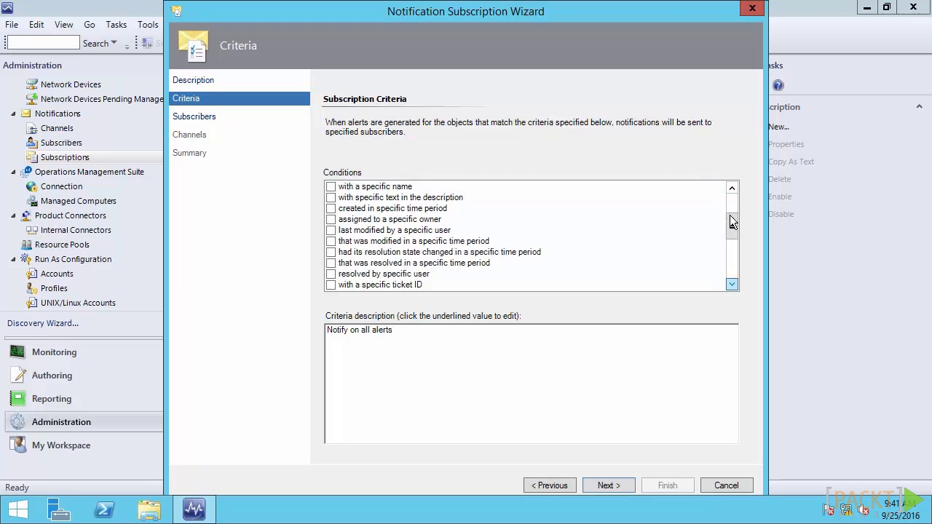
{"action": "scroll", "coordinate": [732, 220], "scroll_direction": "up", "scroll_amount": 3}
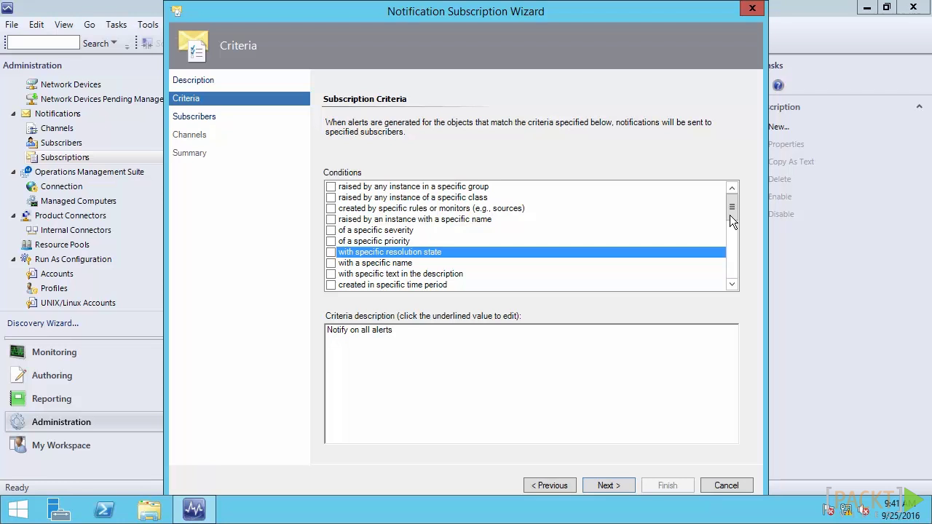
{"action": "key", "text": "space"}
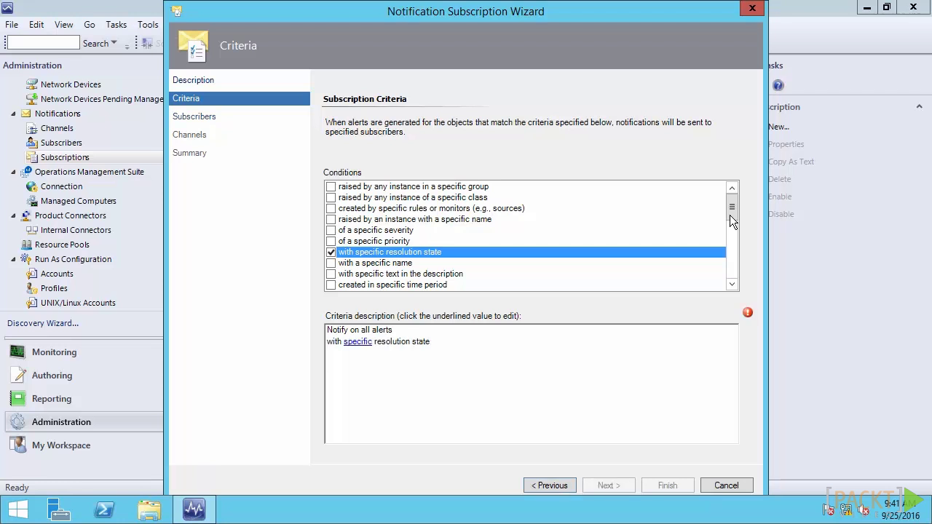
{"action": "key", "text": "Up"}
{"action": "key", "text": "Up"}
{"action": "key", "text": "space"}
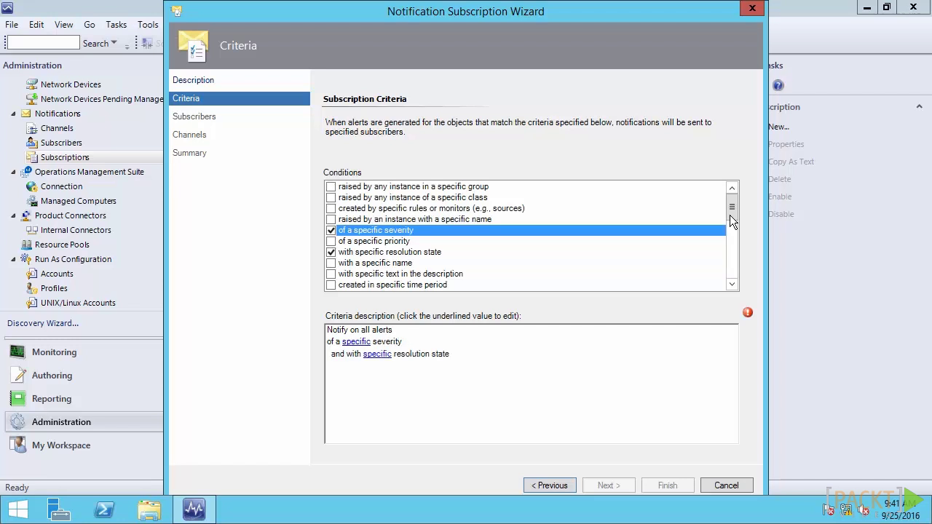
Set the severity condition of the subscription criteria to Critical.
{"action": "key", "text": "Tab"}
{"action": "key", "text": "Return"}
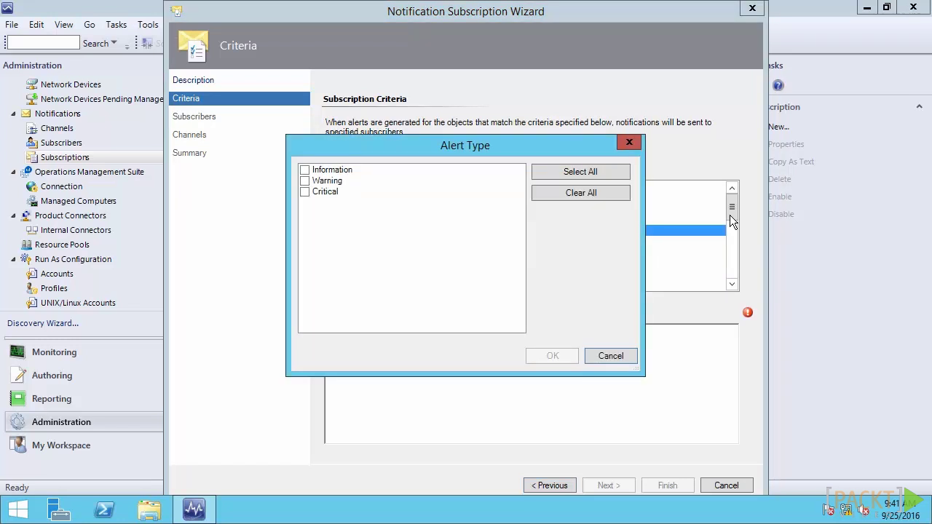
{"action": "key", "text": "End"}
{"action": "key", "text": "space"}
{"action": "key", "text": "Return"}
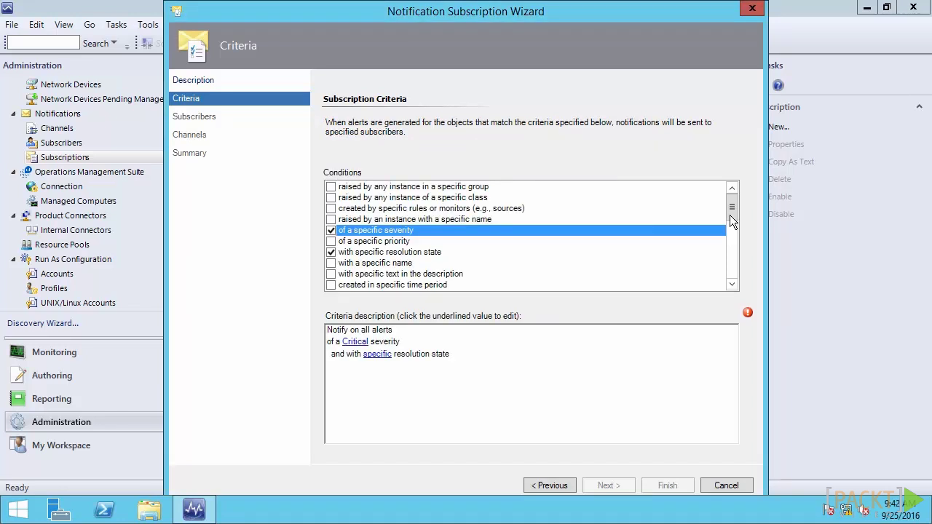
Set the resolution state condition of the subscription criteria to New (0) and continue to the subscribers.
{"action": "key", "text": "Tab"}
{"action": "key", "text": "Return"}
{"action": "key", "text": "Tab"}
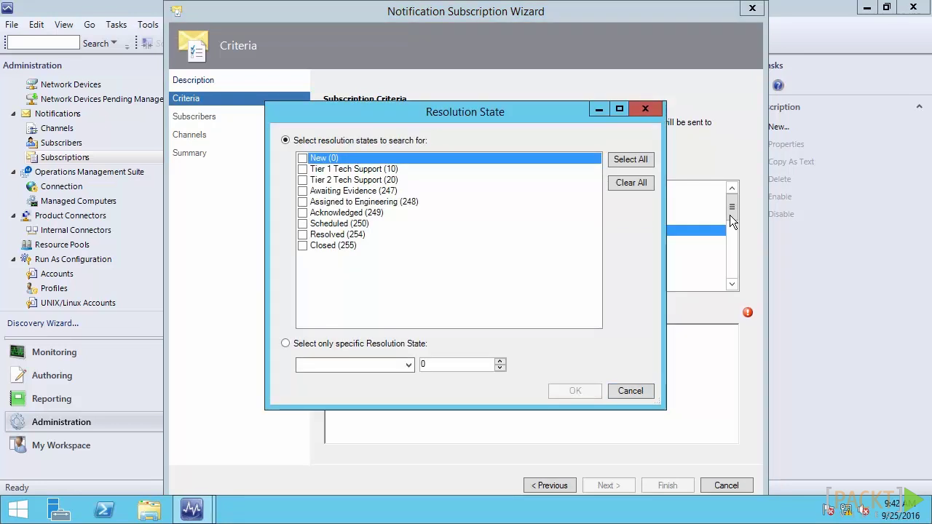
{"action": "key", "text": "space"}
{"action": "key", "text": "Return"}
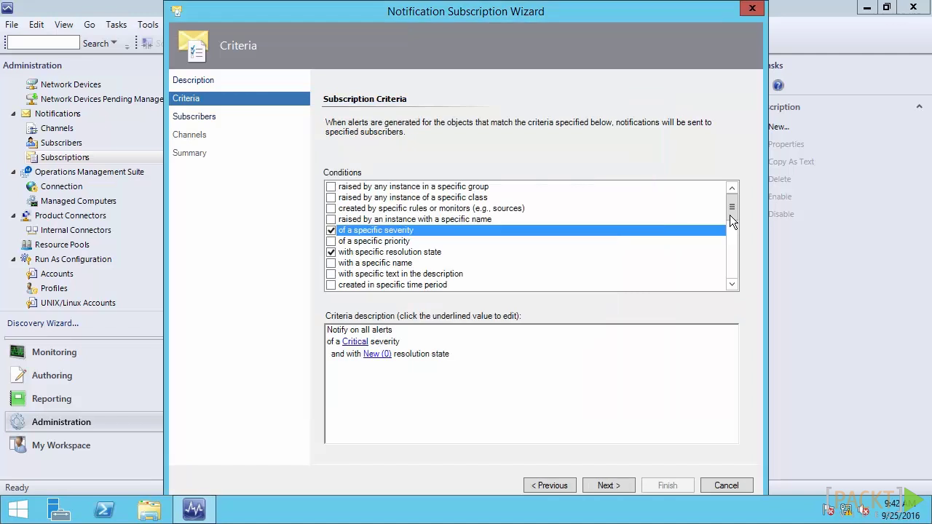
{"action": "key", "text": "Return"}
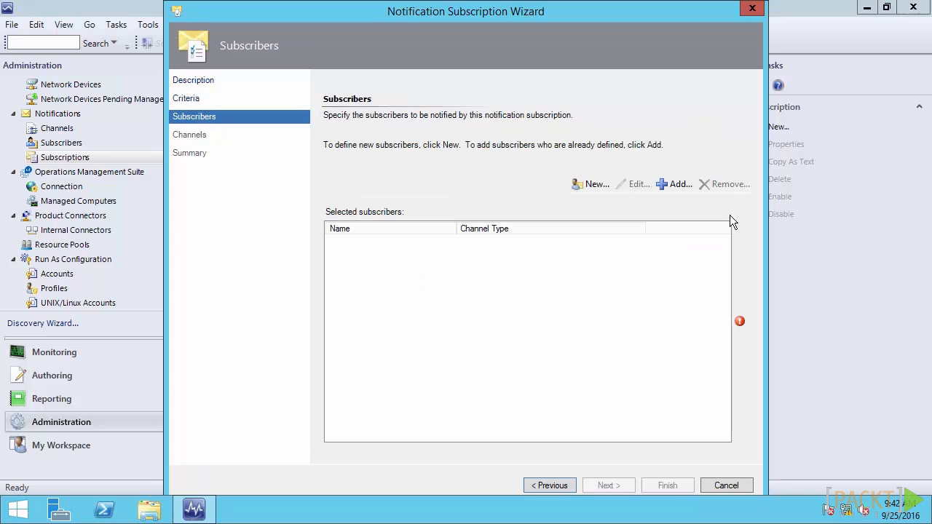
Search for the existing subscribers, add OPSMAN\omadmin to the subscription, and continue to the channels.
{"action": "key", "text": "Tab"}
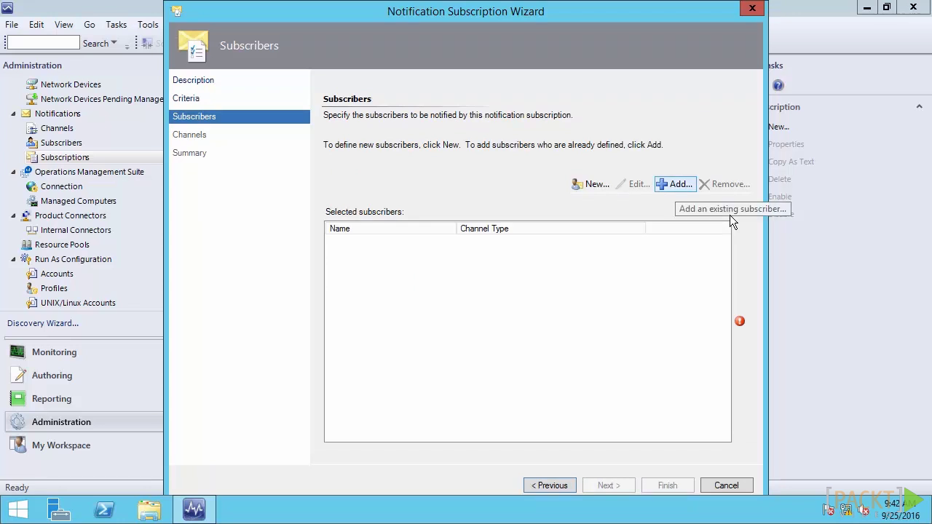
{"action": "key", "text": "Return"}
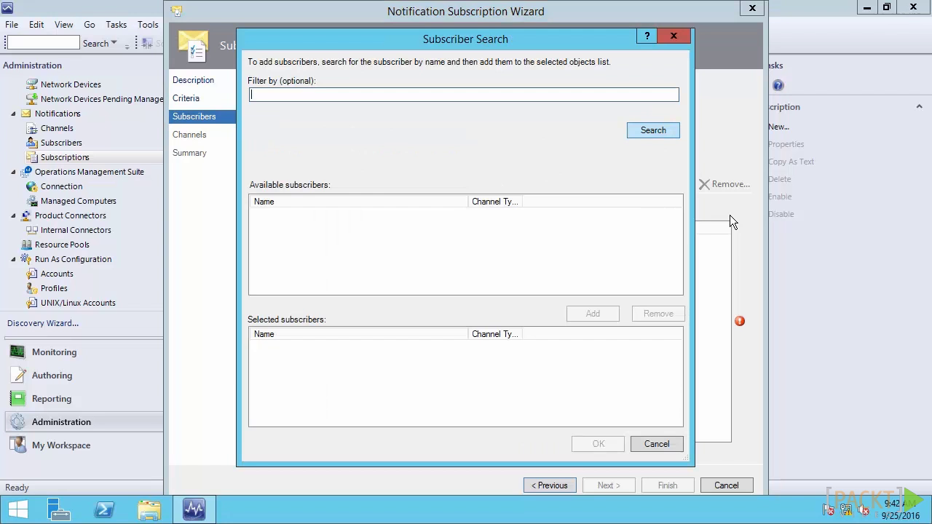
{"action": "key", "text": "Return"}
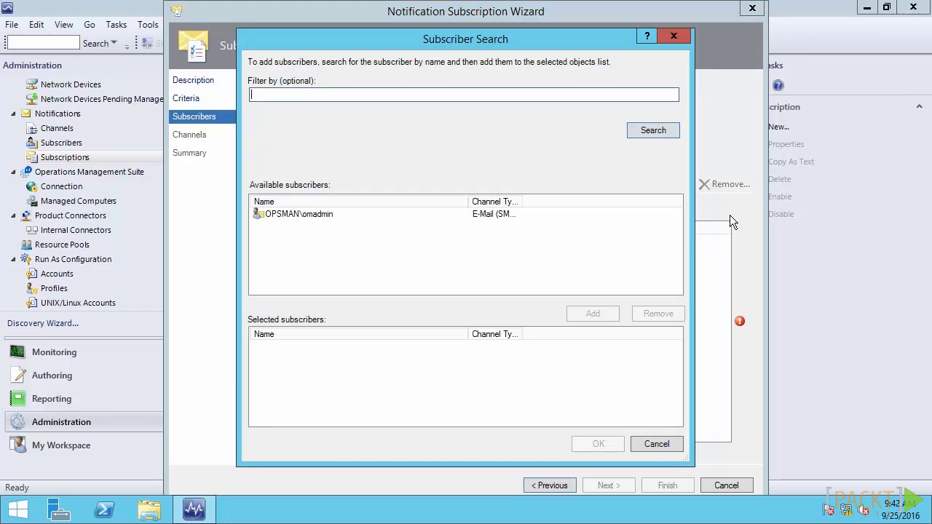
{"action": "key", "text": "Tab"}
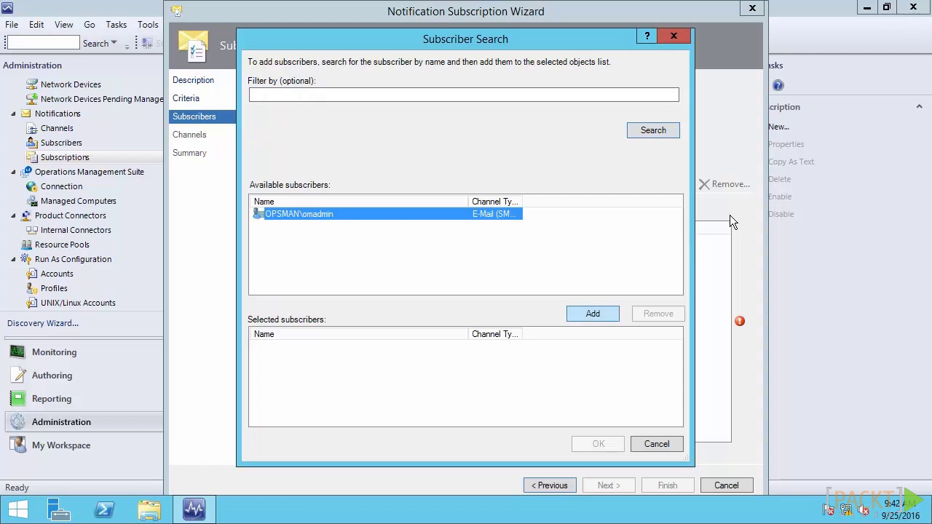
{"action": "key", "text": "Return"}
{"action": "key", "text": "Tab"}
{"action": "key", "text": "Return"}
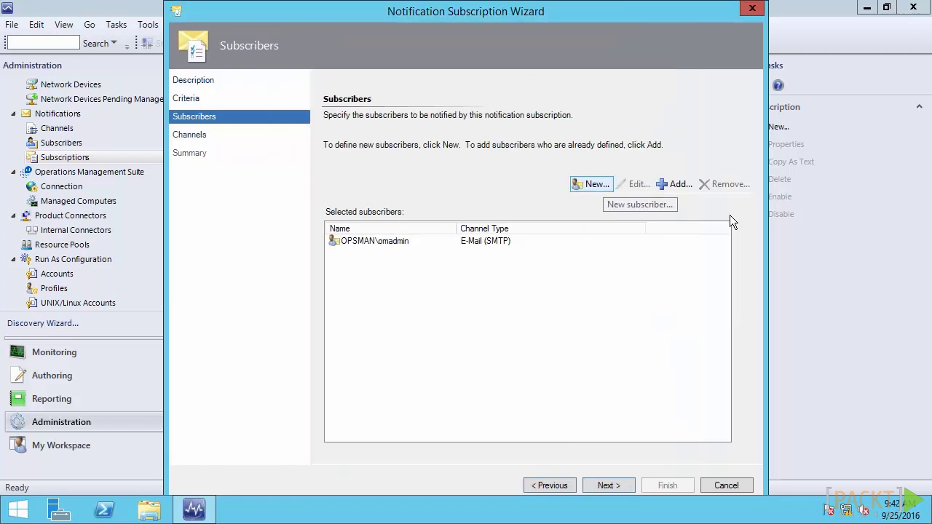
{"action": "key", "text": "Return"}
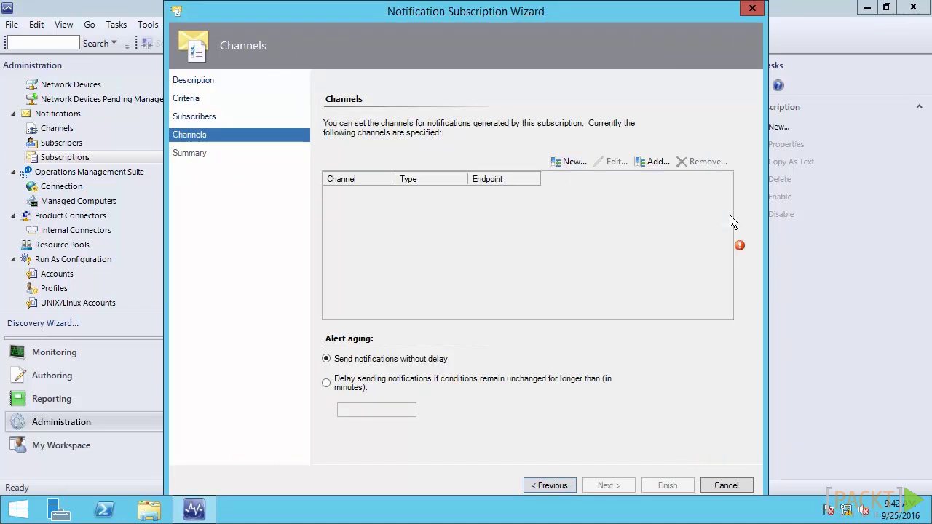
Search for the existing notification channels and add Email Channel to the subscription.
{"action": "key", "text": "Tab"}
{"action": "key", "text": "Return"}
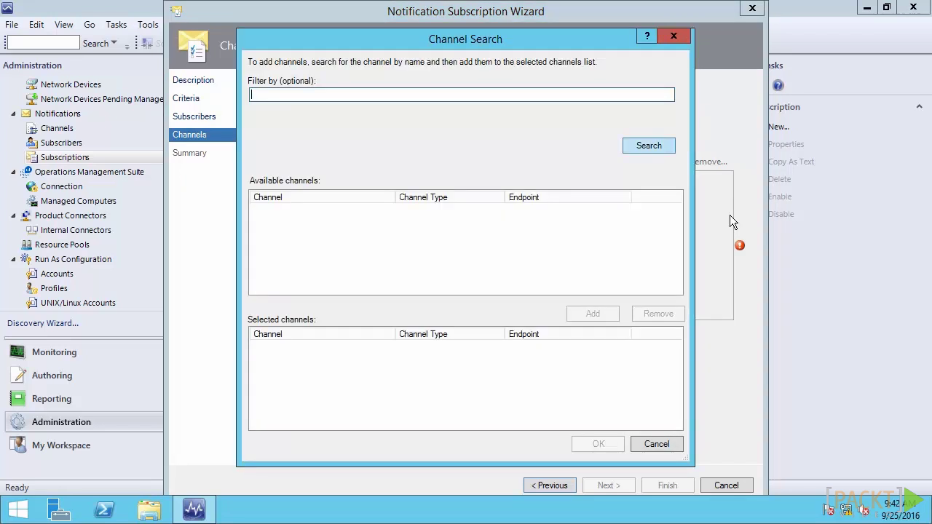
{"action": "key", "text": "Return"}
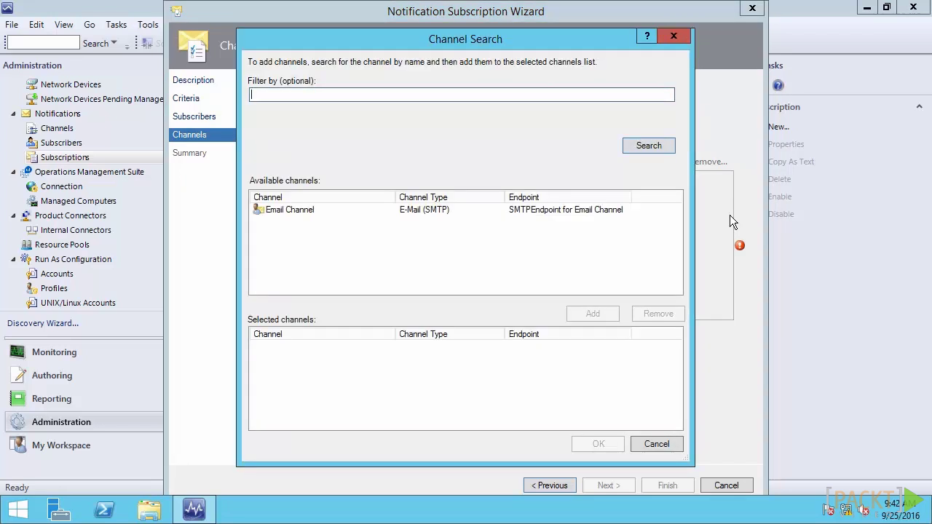
{"action": "key", "text": "Tab"}
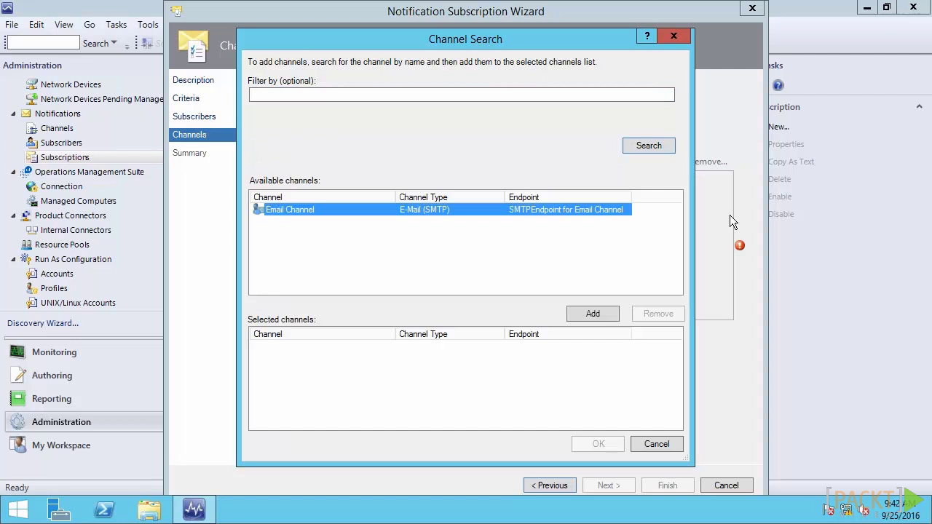
{"action": "key", "text": "Tab"}
{"action": "key", "text": "Return"}
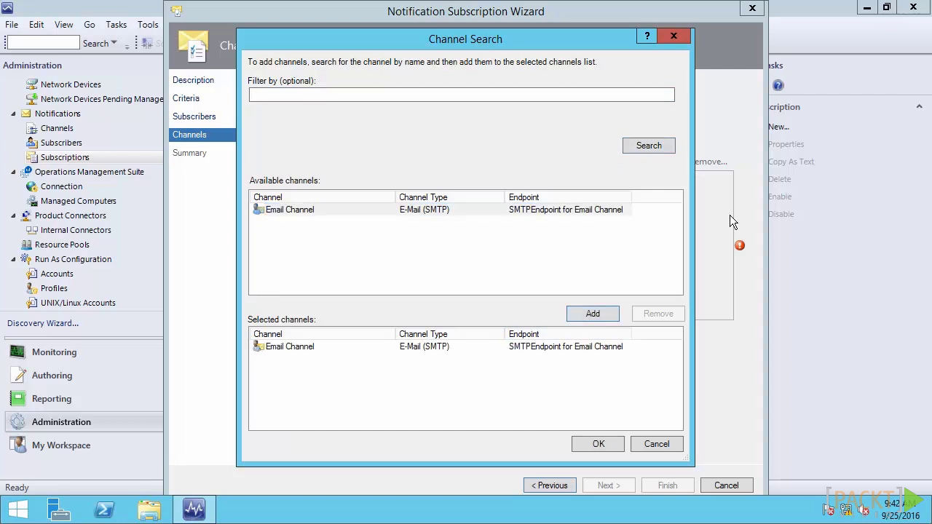
{"action": "key", "text": "Return"}
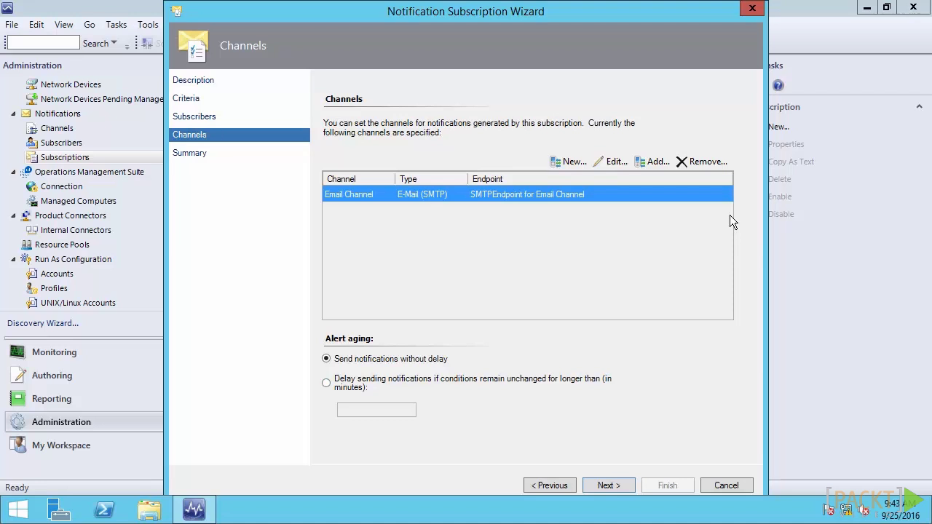
Delay notifications until conditions remain unchanged for longer than 2 minutes, then save the subscription and close the wizard.
{"action": "key", "text": "Down"}
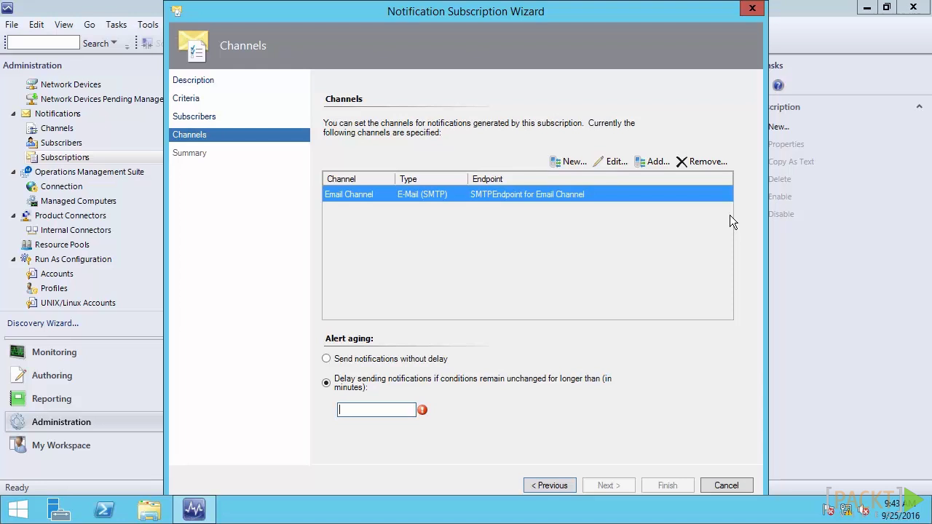
{"action": "type", "text": "2"}
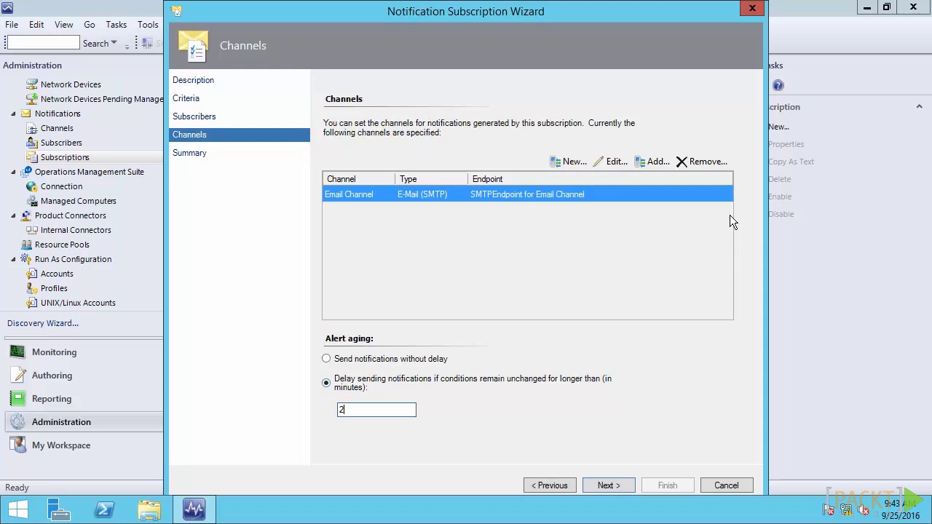
{"action": "key", "text": "Return"}
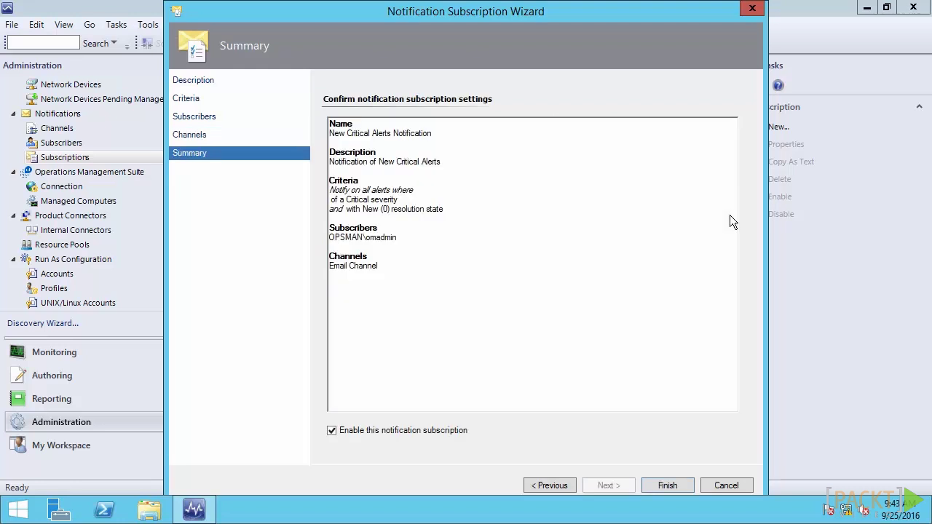
{"action": "key", "text": "Return"}
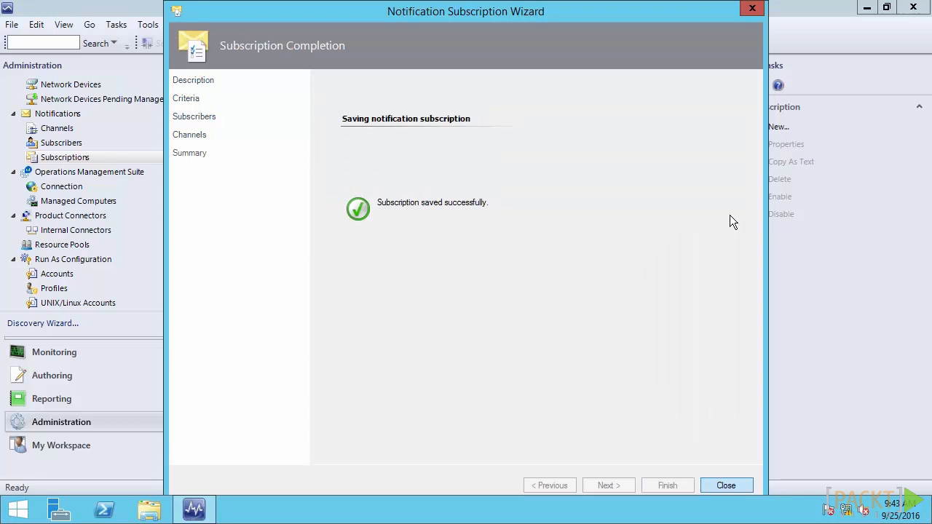
{"action": "key", "text": "Return"}
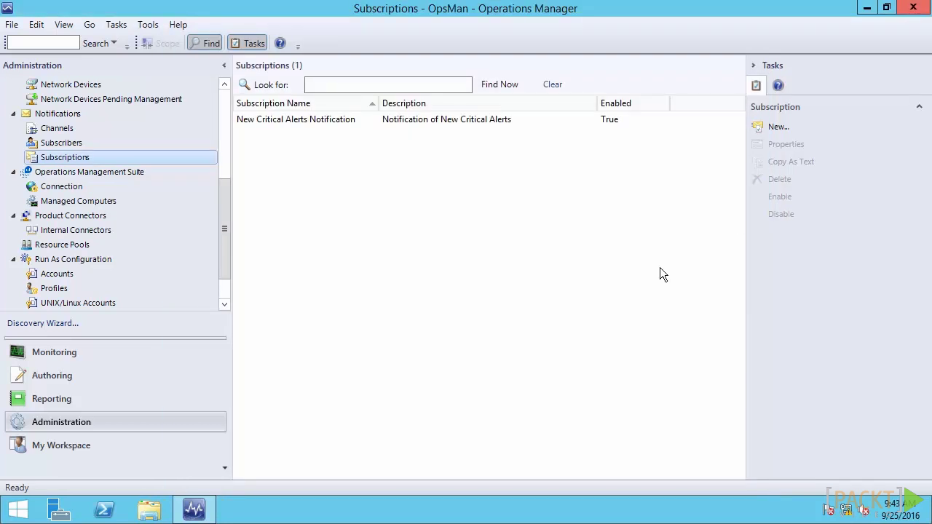
Show the notification channels and examine which channel types are offered for a new channel.
{"action": "left_click", "coordinate": [65, 129]}
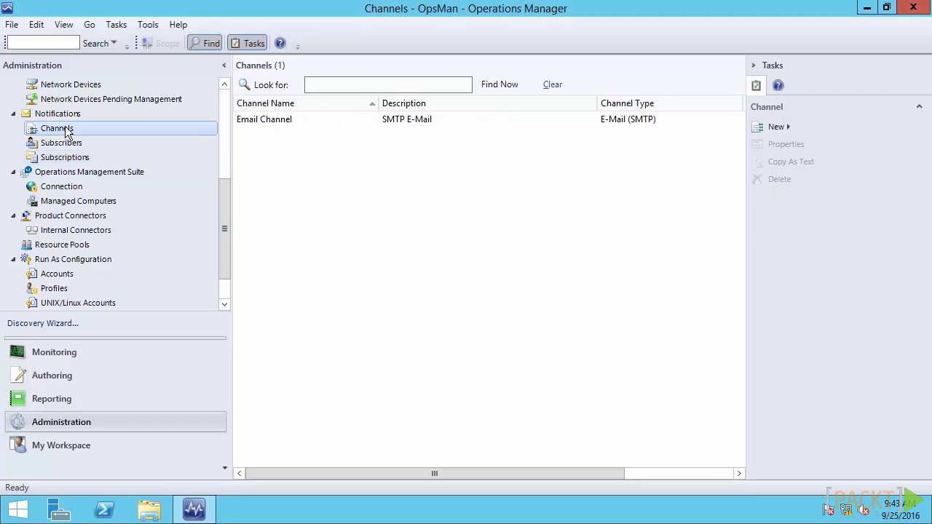
{"action": "right_click", "coordinate": [67, 132]}
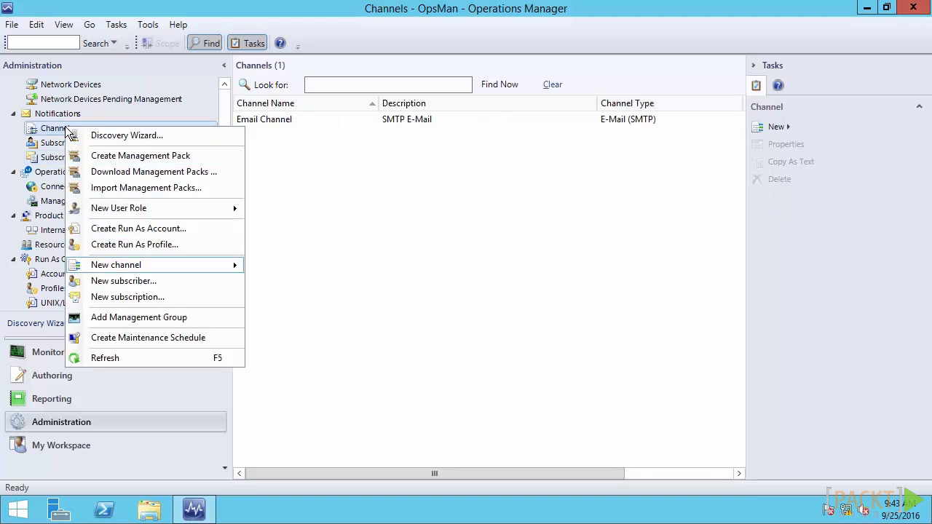
{"action": "mouse_move", "coordinate": [116, 265]}
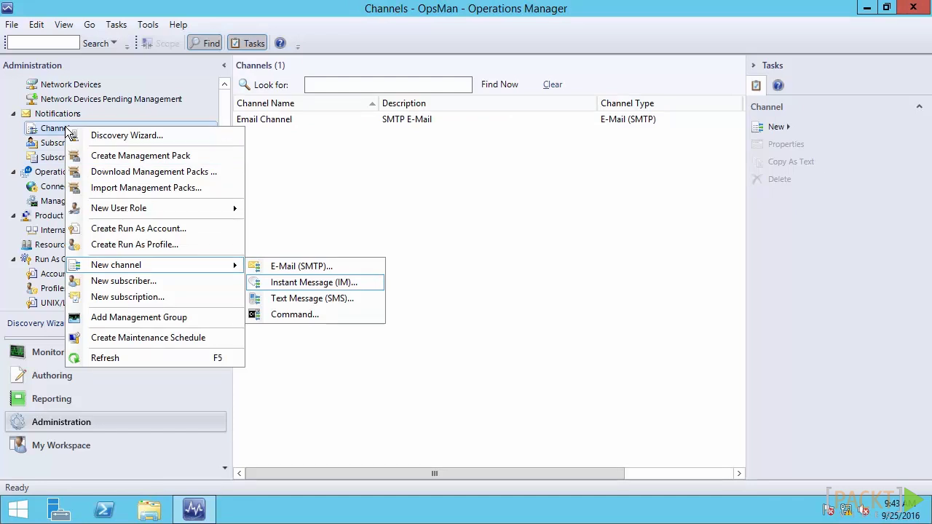
{"action": "key", "text": "Down"}
{"action": "key", "text": "Down"}
{"action": "key", "text": "Up"}
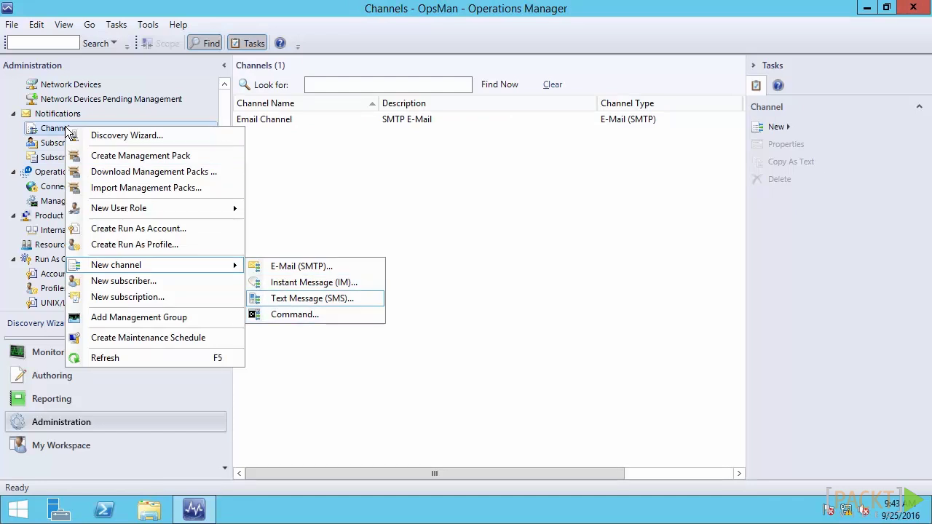